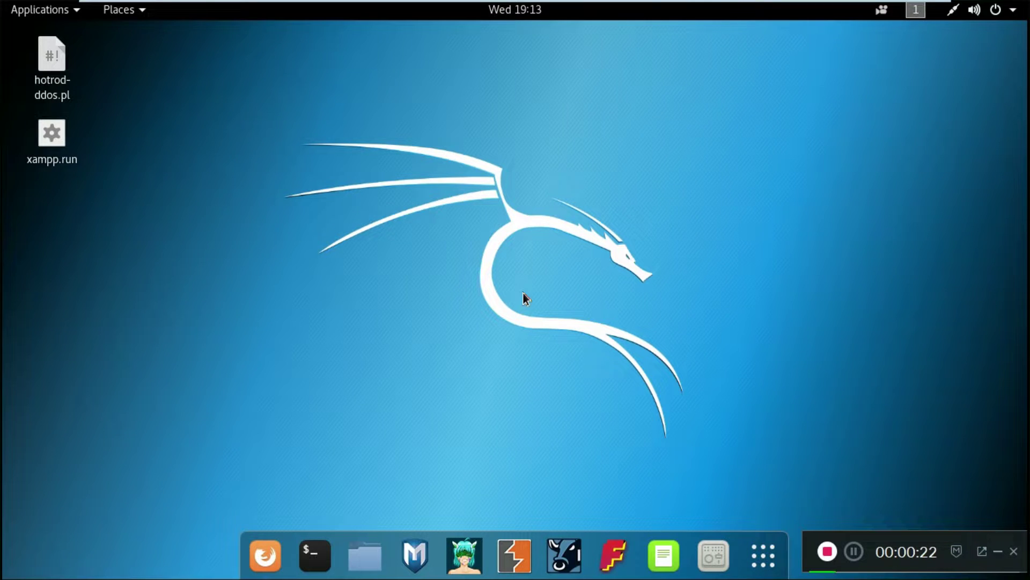
Step: Open Firefox and search Google for 'xampp server for linux'
{"action": "left_click", "coordinate": [266, 557]}
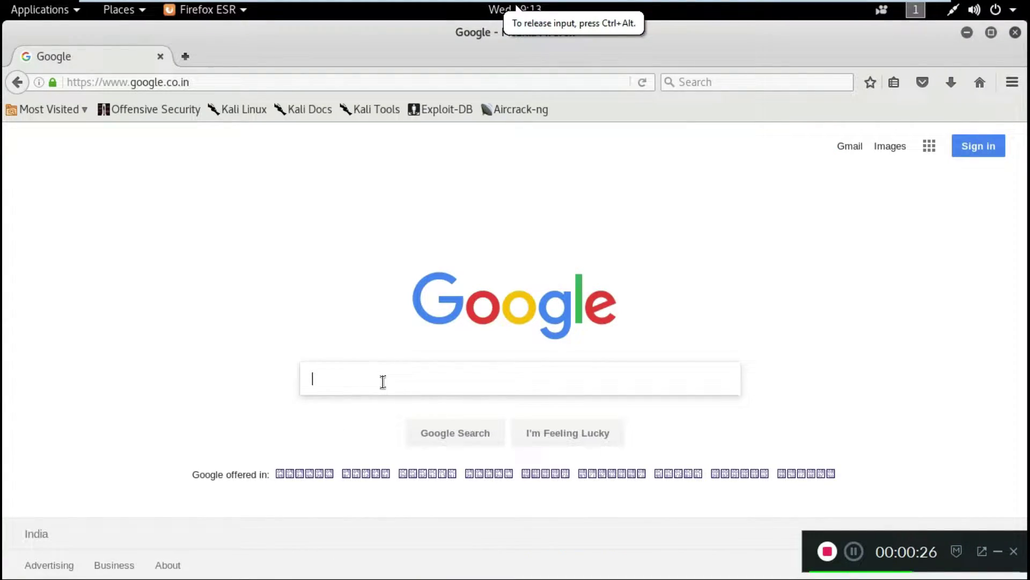
{"action": "type", "text": "xa"}
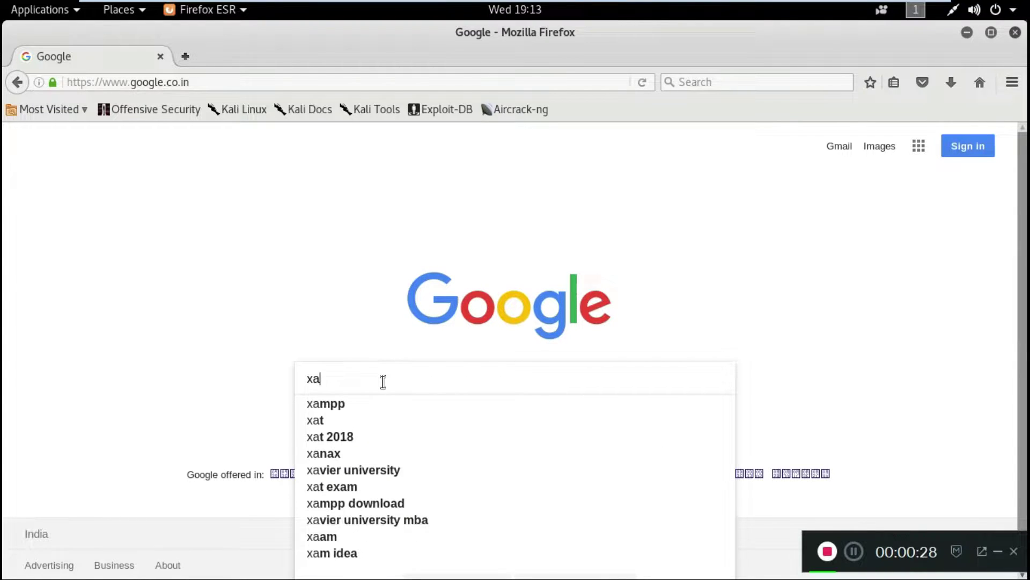
{"action": "type", "text": "mpp"}
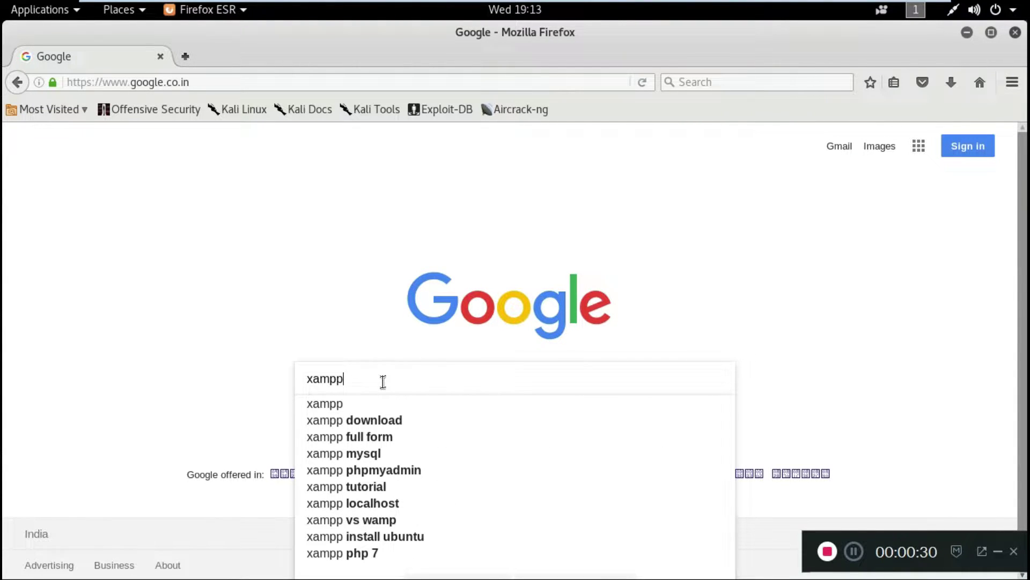
{"action": "type", "text": " ser"}
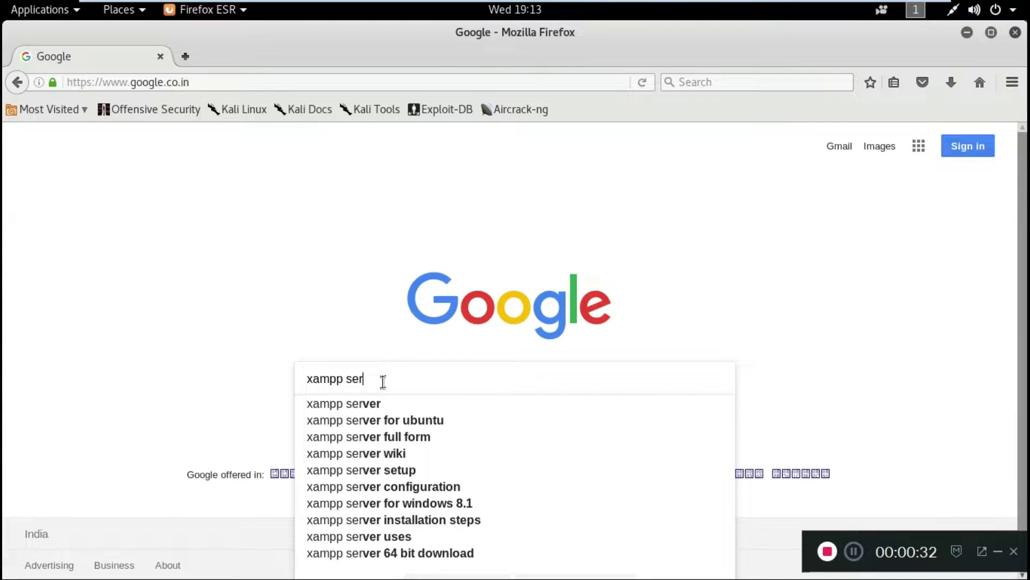
{"action": "type", "text": "ver for l"}
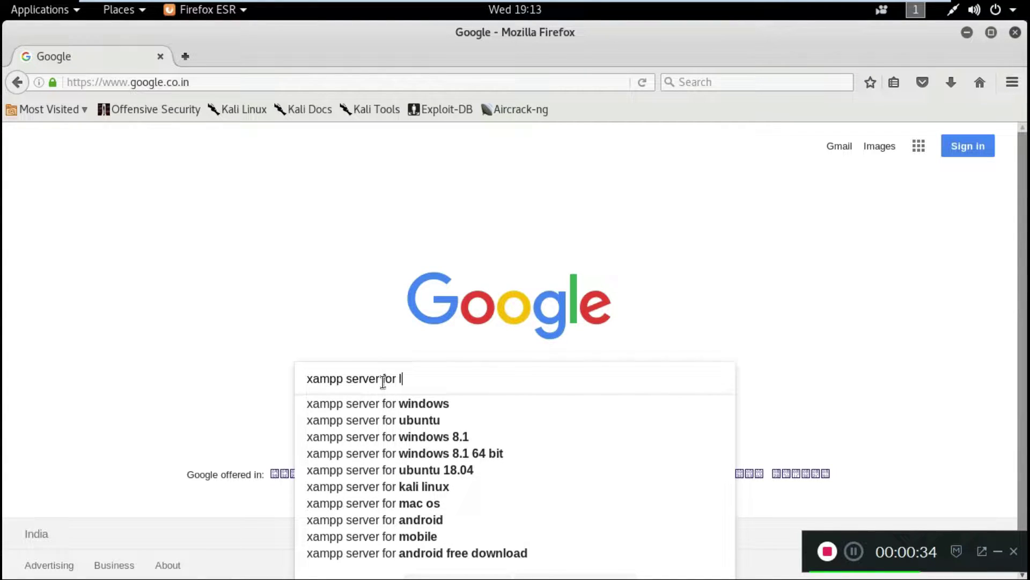
{"action": "type", "text": "inux"}
{"action": "key", "text": "Return"}
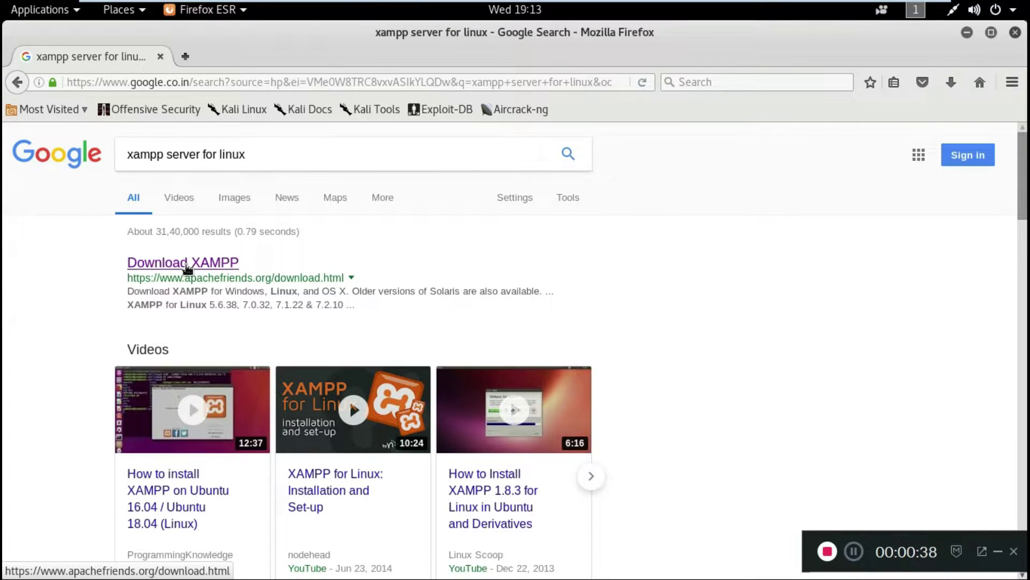
Step: Trigger the XAMPP 7.2.10 Linux 64-bit download from Apache Friends, cancel the save, close Firefox
{"action": "left_click", "coordinate": [187, 266]}
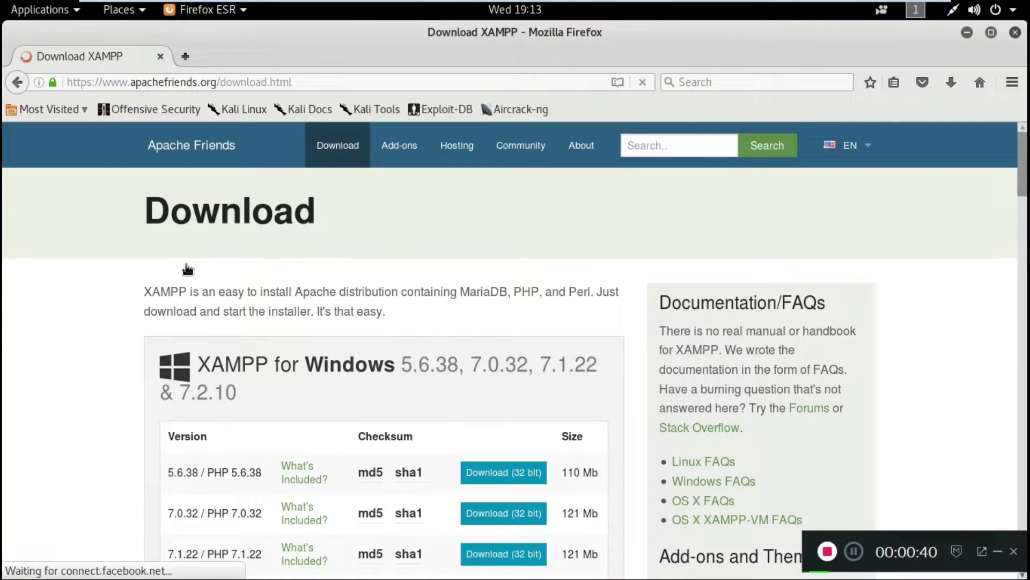
{"action": "scroll", "coordinate": [187, 268], "scroll_direction": "down", "scroll_amount": 3}
{"action": "scroll", "coordinate": [186, 268], "scroll_direction": "down", "scroll_amount": 3}
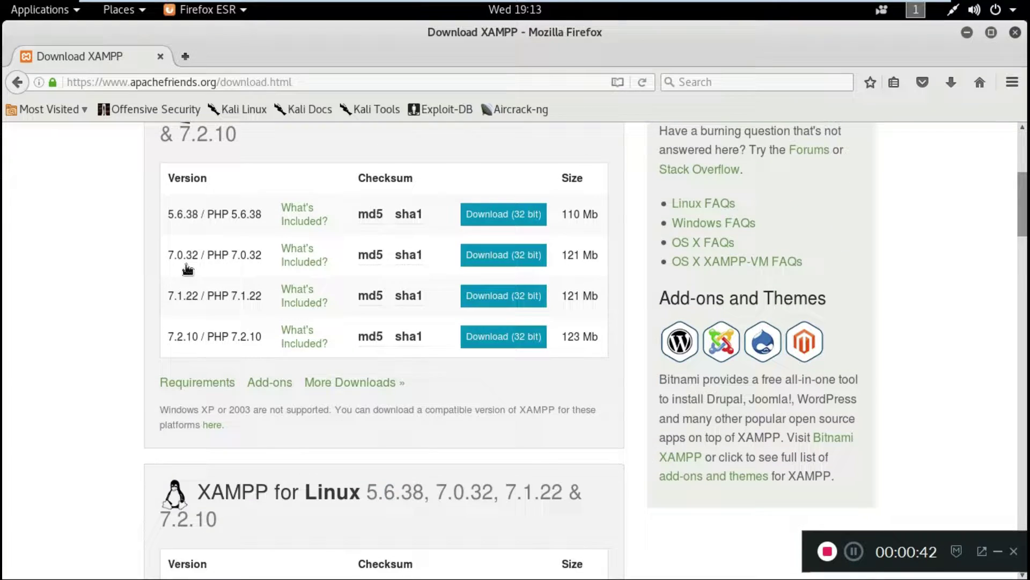
{"action": "scroll", "coordinate": [187, 270], "scroll_direction": "down", "scroll_amount": 2}
{"action": "scroll", "coordinate": [187, 270], "scroll_direction": "down", "scroll_amount": 2}
{"action": "scroll", "coordinate": [187, 269], "scroll_direction": "down", "scroll_amount": 2}
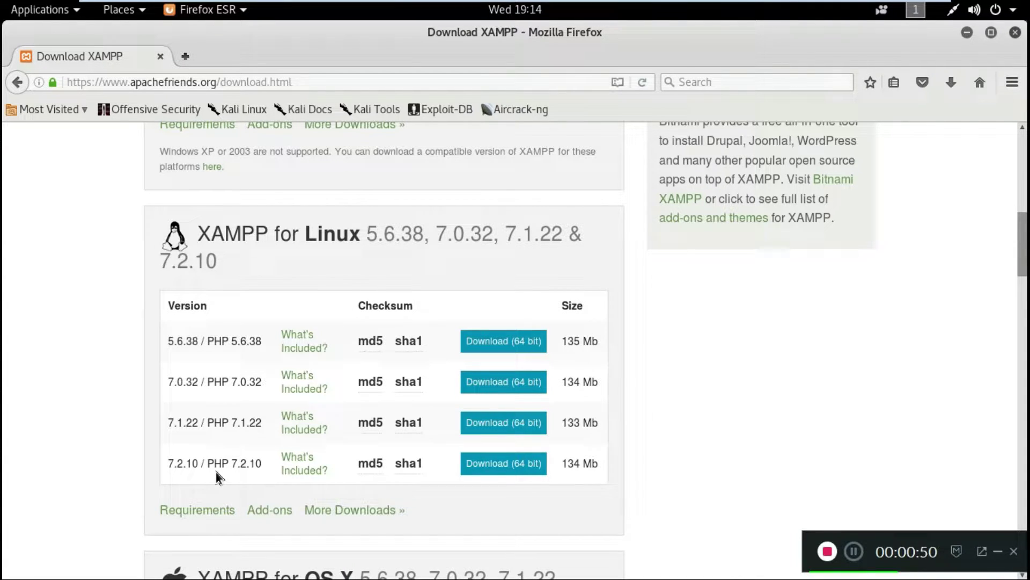
{"action": "left_click", "coordinate": [509, 467]}
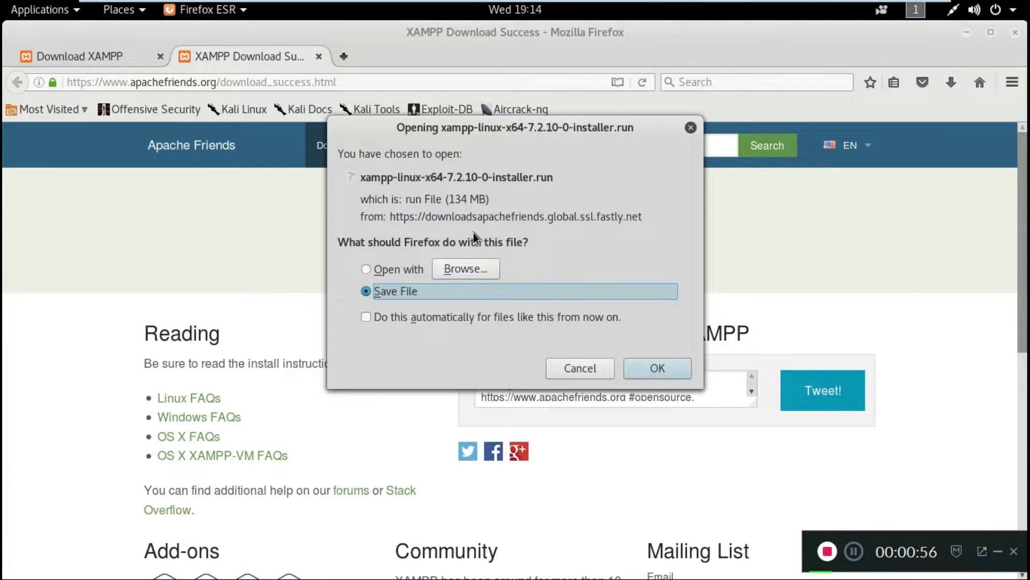
{"action": "left_click", "coordinate": [574, 371]}
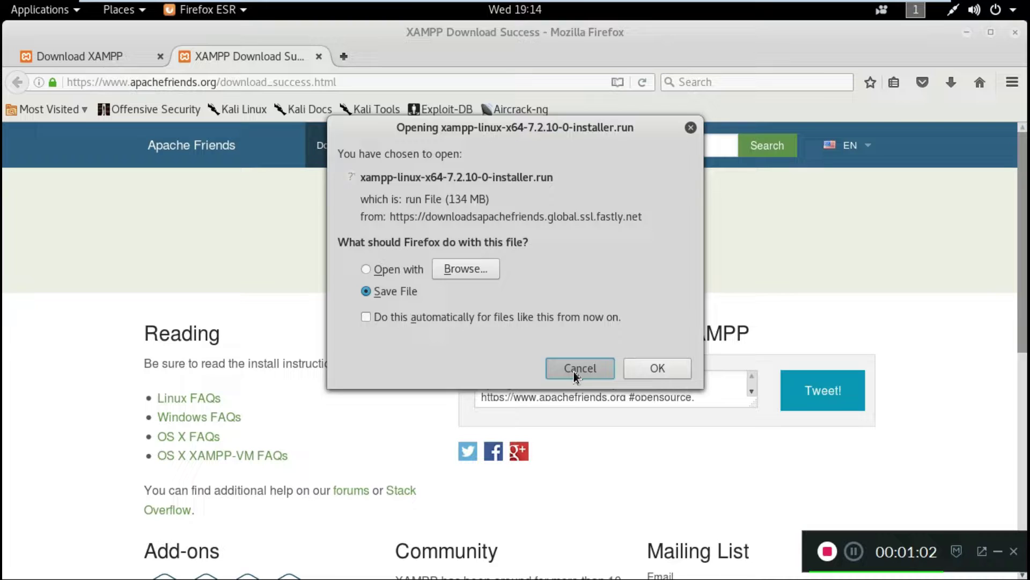
{"action": "left_click", "coordinate": [1013, 34]}
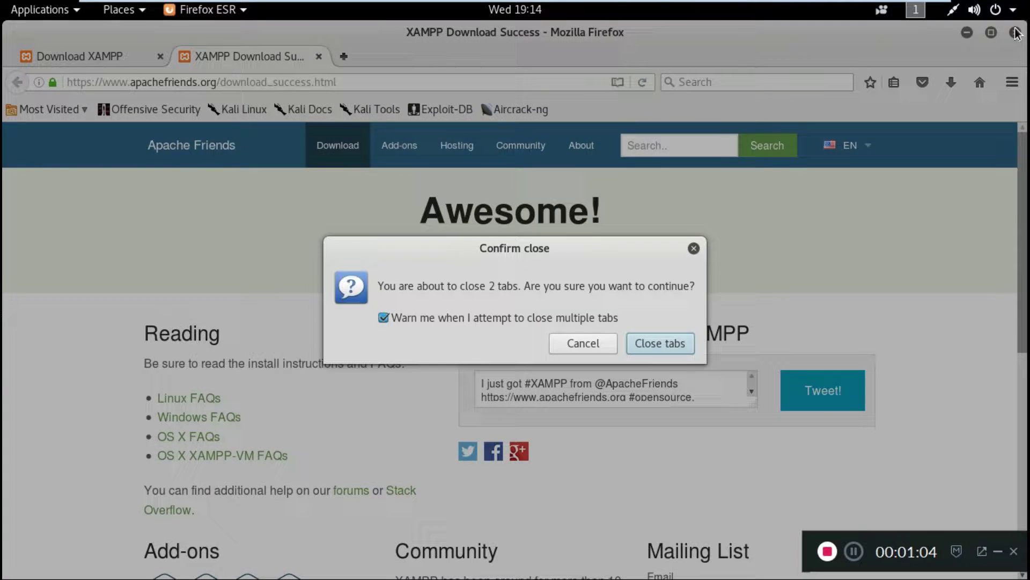
Step: Confirm closing Firefox's tabs and locate xampp.run on the Desktop
{"action": "left_click", "coordinate": [661, 340]}
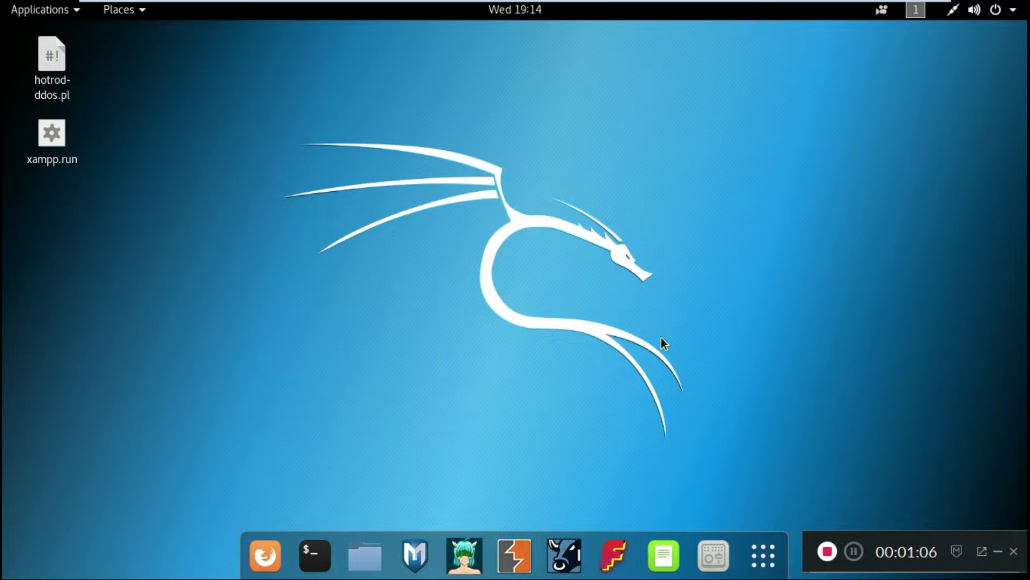
{"action": "left_click", "coordinate": [39, 148]}
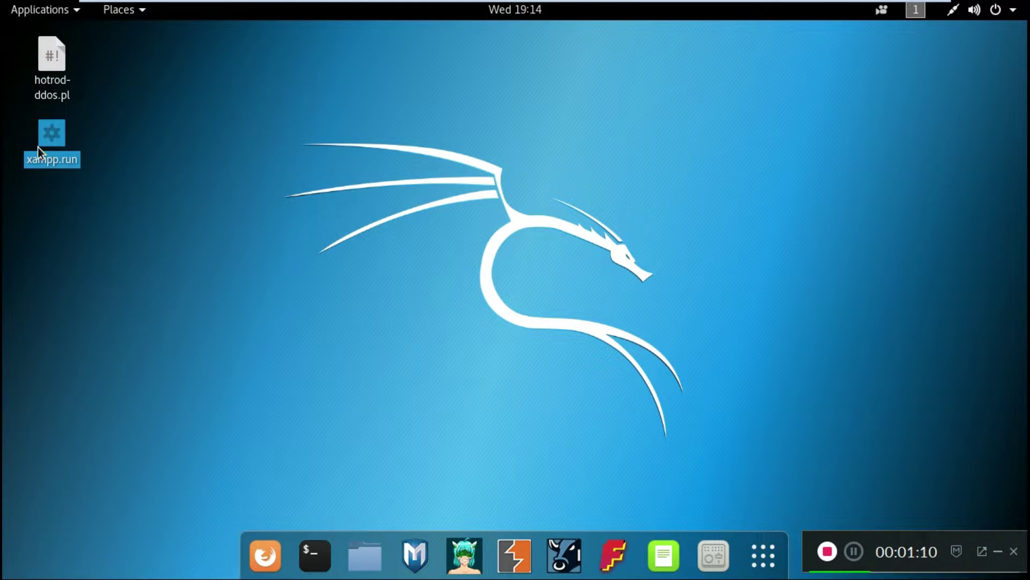
{"action": "left_click", "coordinate": [328, 185]}
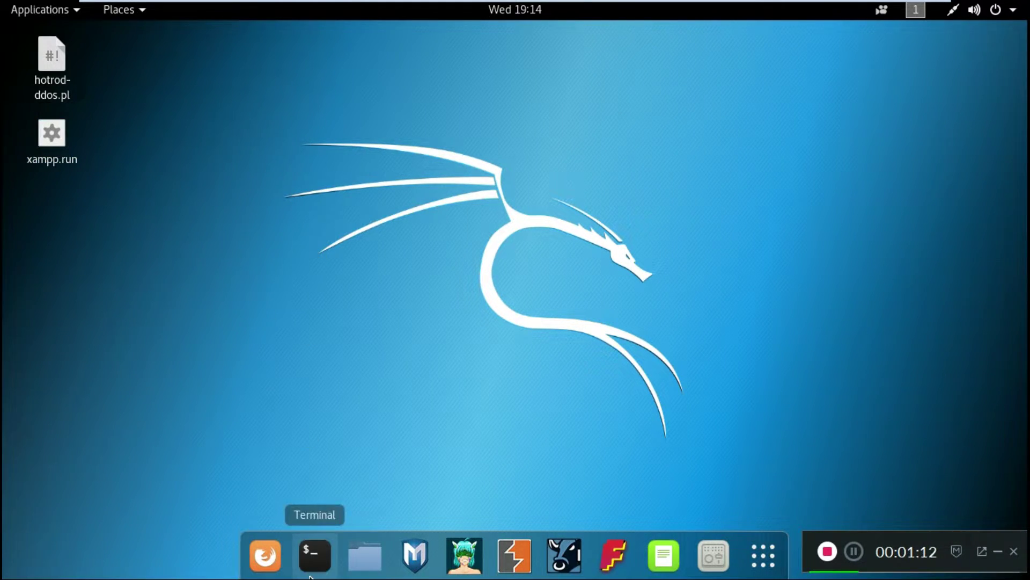
Step: In a new Terminal, run 'cd Desktop' and then './xampp.run'
{"action": "left_click", "coordinate": [312, 564]}
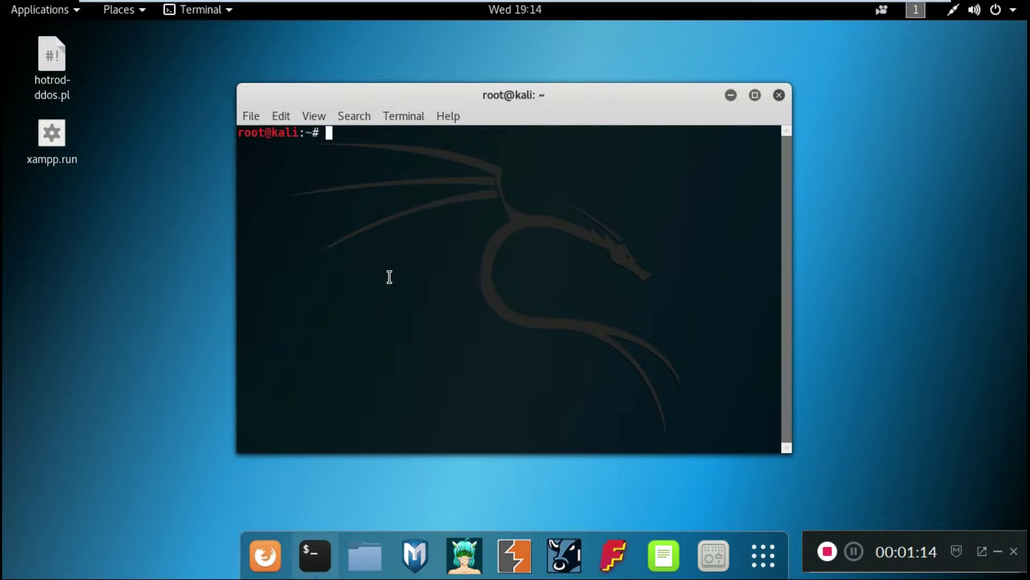
{"action": "type", "text": "cd "}
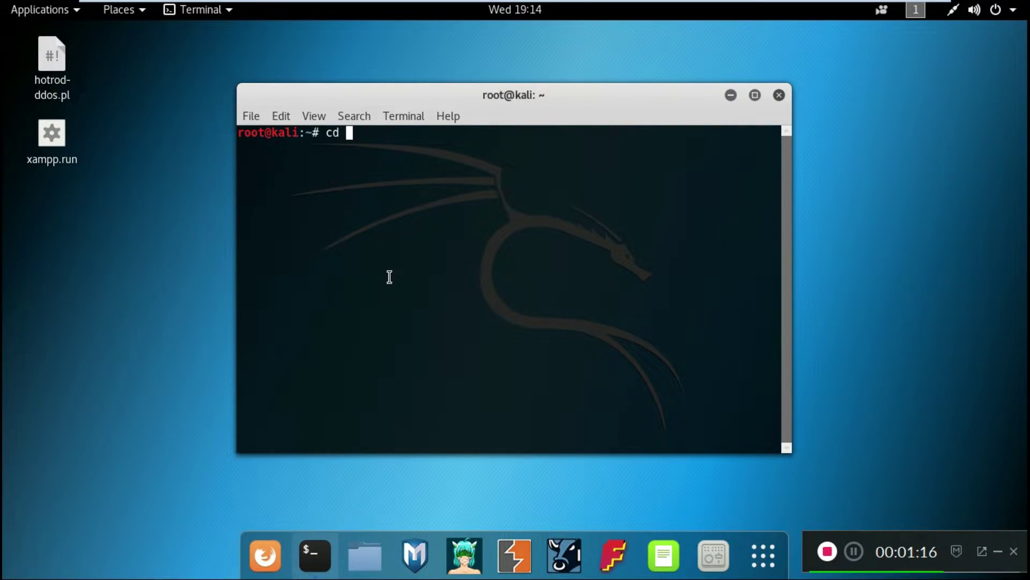
{"action": "type", "text": "Des"}
{"action": "type", "text": "ktop"}
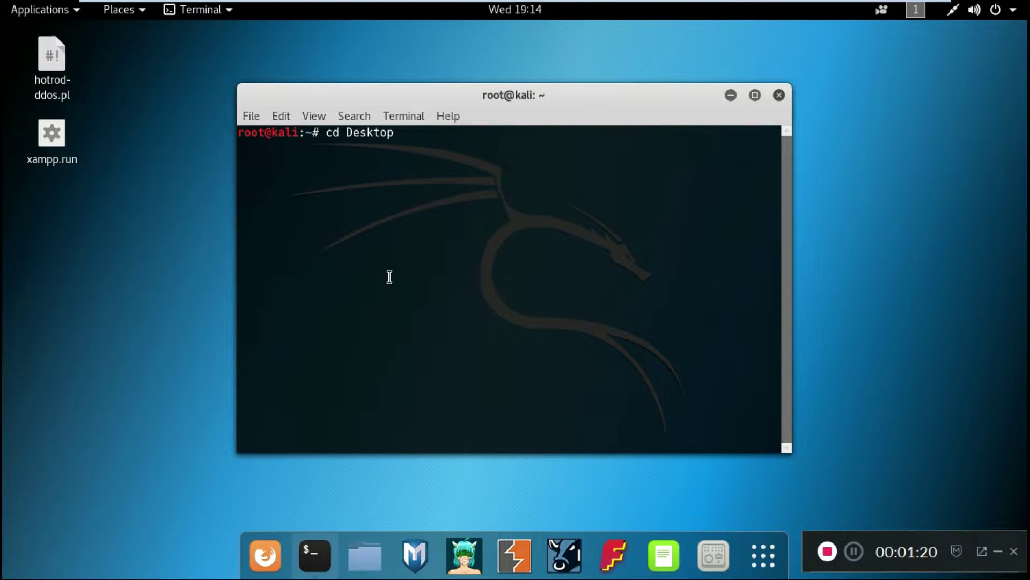
{"action": "key", "text": "Return"}
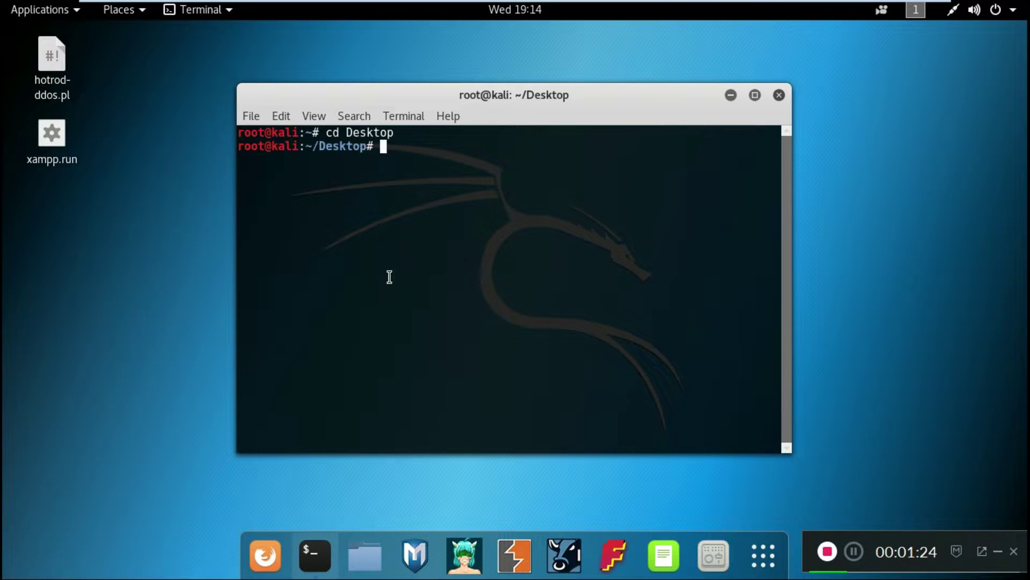
{"action": "type", "text": "./x"}
{"action": "type", "text": "ampp.ru"}
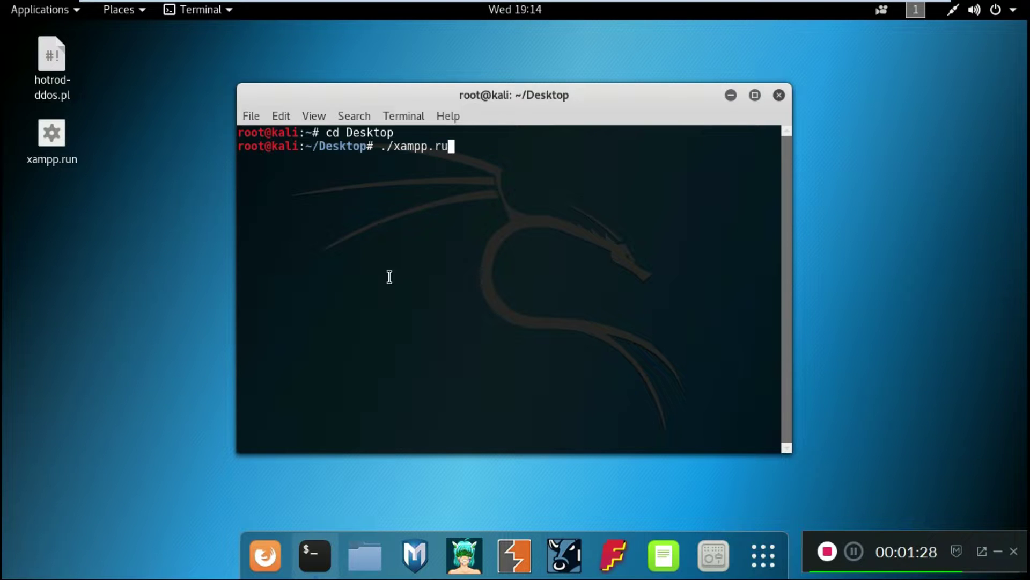
{"action": "type", "text": "n"}
{"action": "key", "text": "Return"}
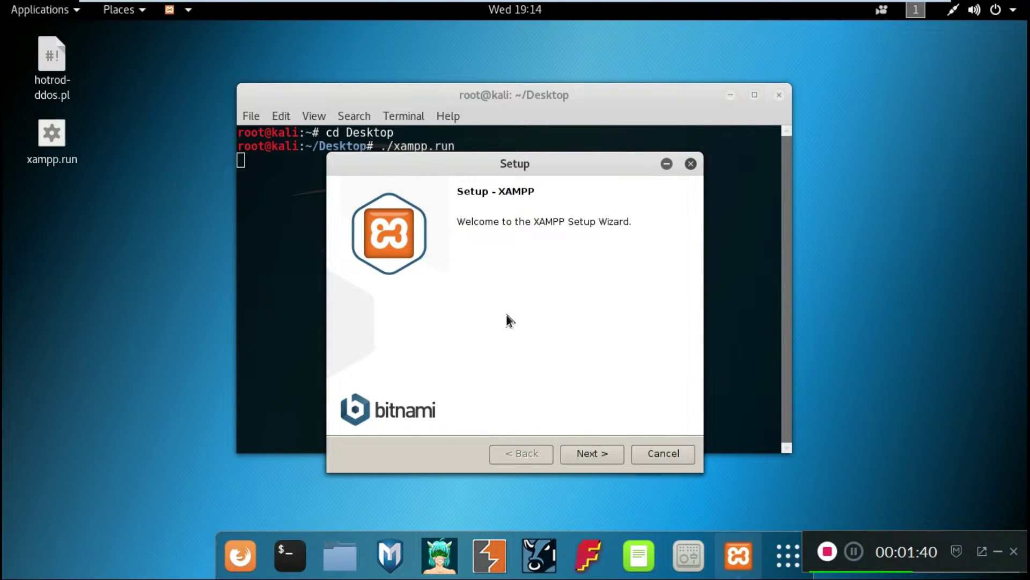
Step: Advance the wizard with the default /opt/lampp location to begin installing, closing the Bitnami page
{"action": "left_click", "coordinate": [587, 454]}
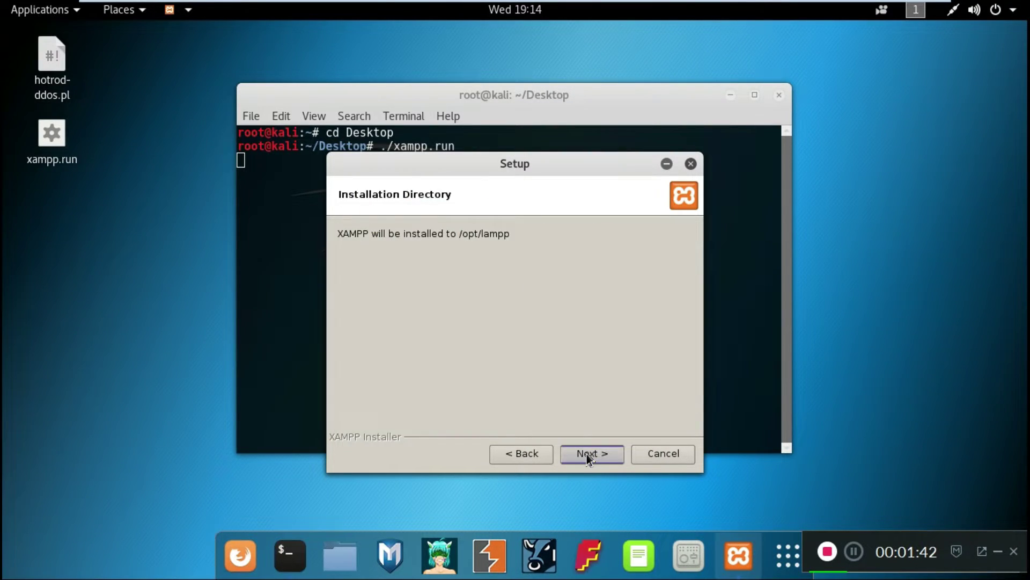
{"action": "left_click", "coordinate": [587, 454]}
{"action": "left_click", "coordinate": [587, 453]}
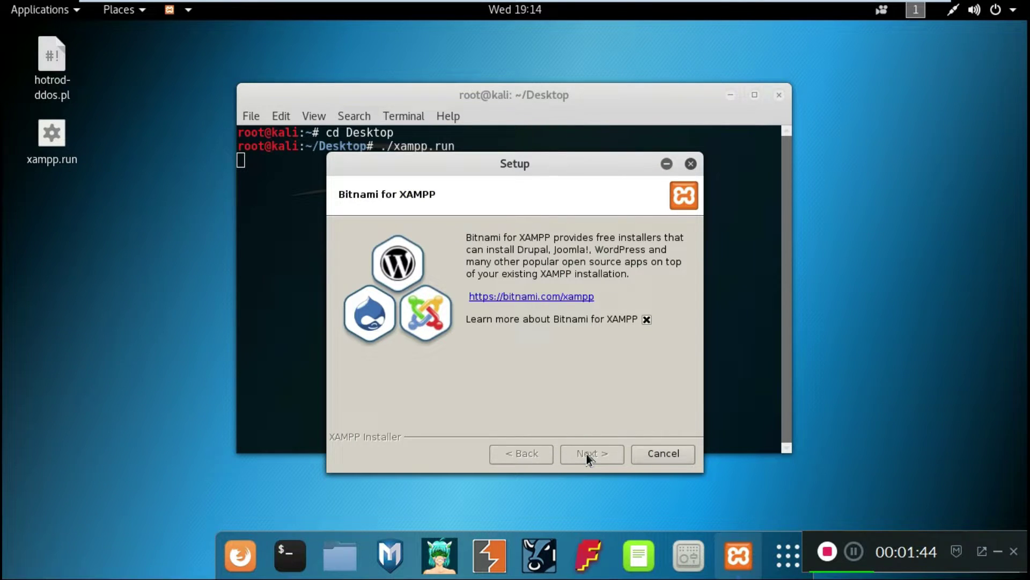
{"action": "left_click", "coordinate": [587, 453]}
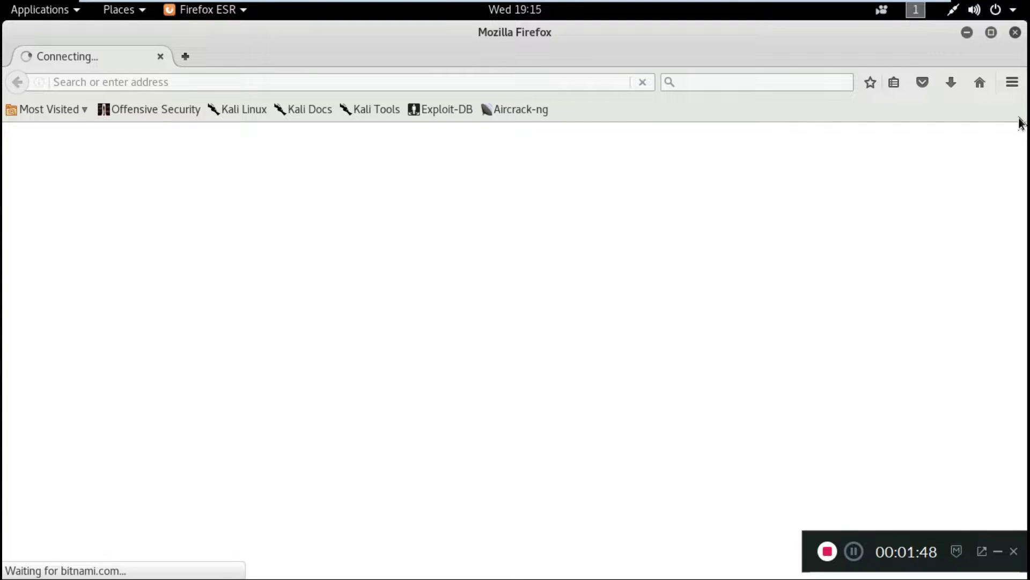
{"action": "left_click", "coordinate": [1015, 34]}
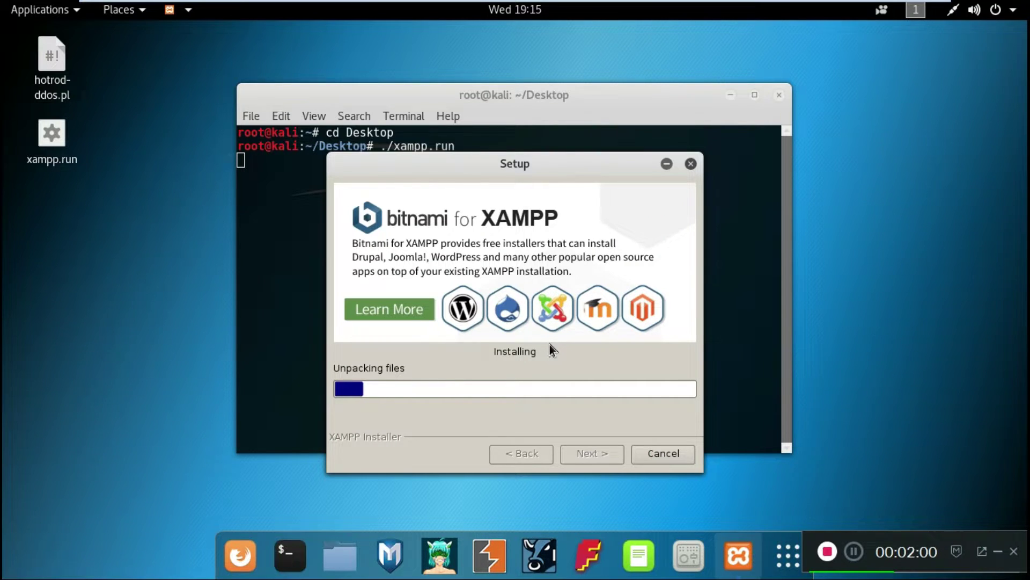
Step: Wait for file unpacking to finish until 'Completing the XAMPP Setup Wizard' appears
{"action": "left_click", "coordinate": [630, 25]}
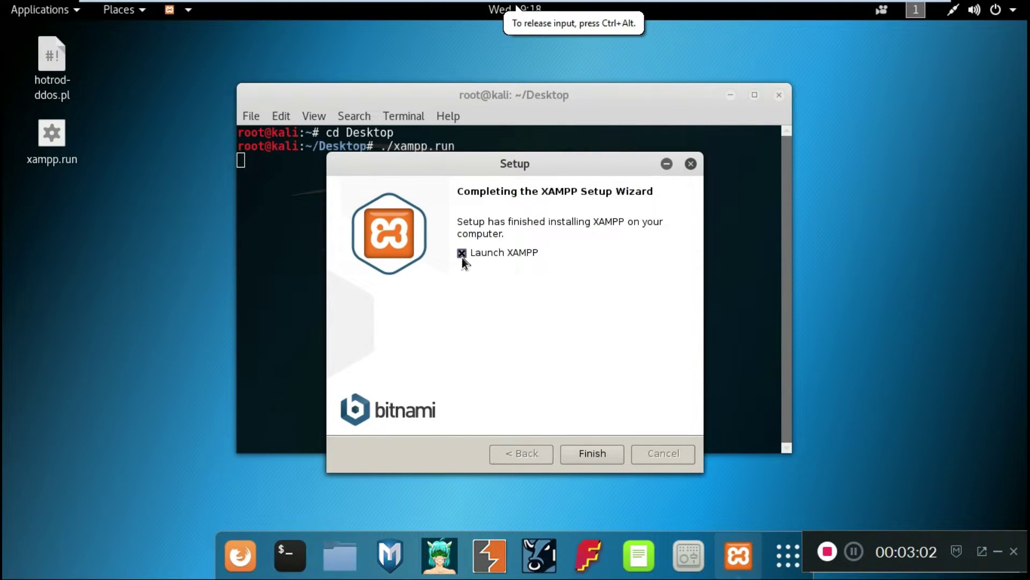
Step: Finish the wizard, view the kali/dashboard page in Firefox, then close Firefox
{"action": "left_click", "coordinate": [591, 454]}
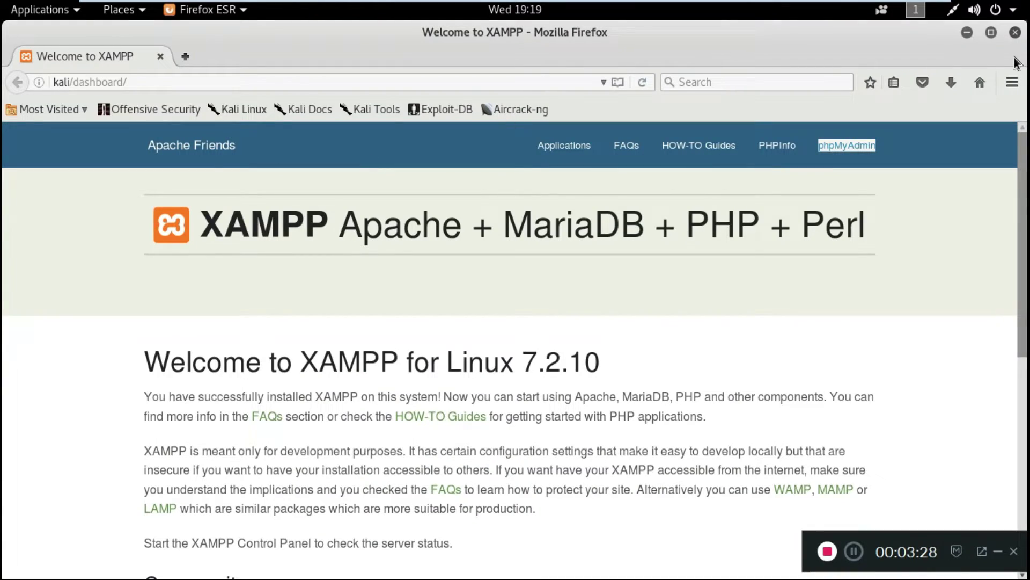
{"action": "left_click", "coordinate": [1015, 32]}
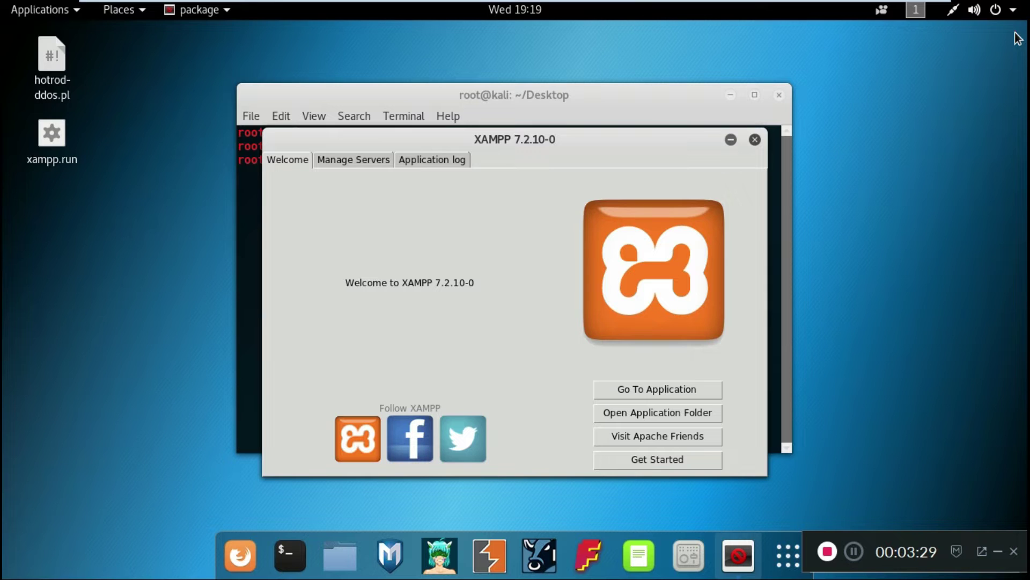
Step: Start MySQL, ProFTPD and Apache from Manage Servers, then close XAMPP Manager and Terminal
{"action": "left_click", "coordinate": [351, 162]}
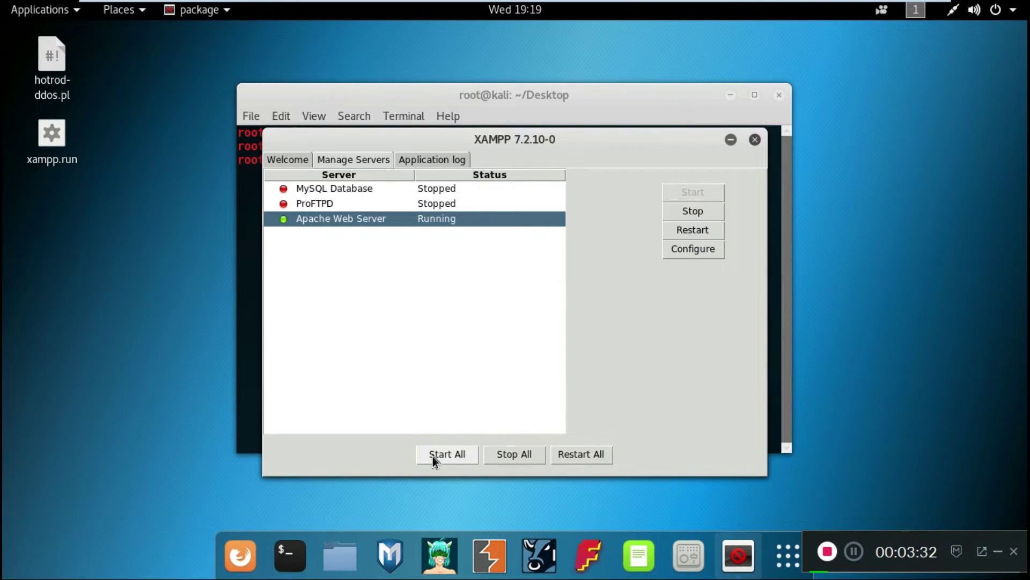
{"action": "left_click", "coordinate": [603, 454]}
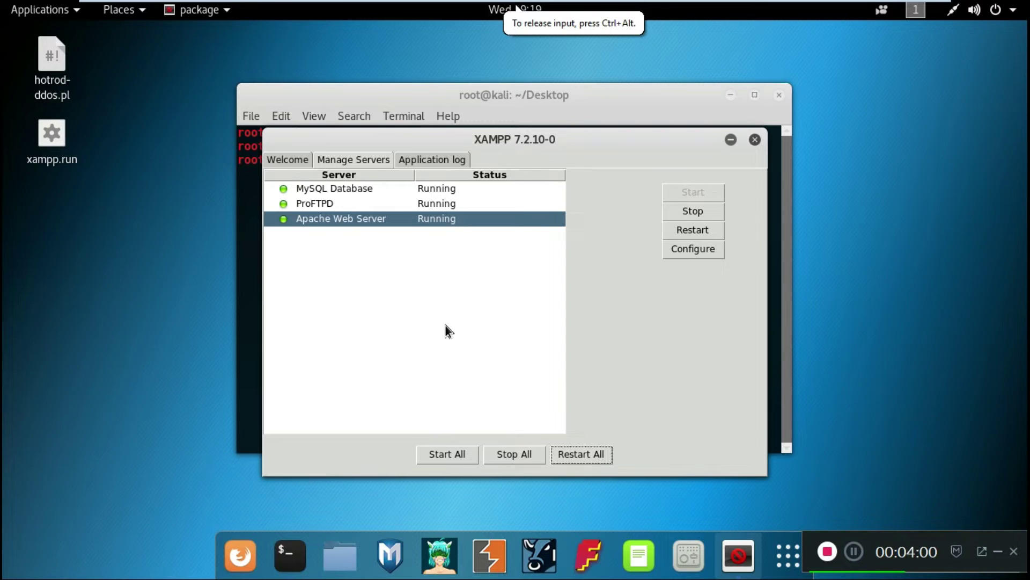
{"action": "left_click", "coordinate": [755, 141]}
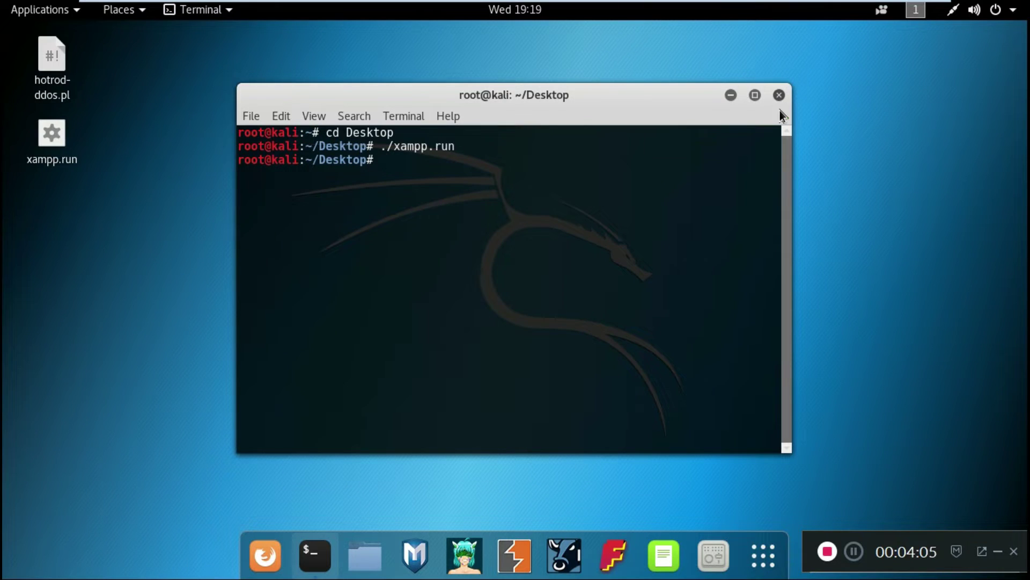
{"action": "left_click", "coordinate": [780, 101]}
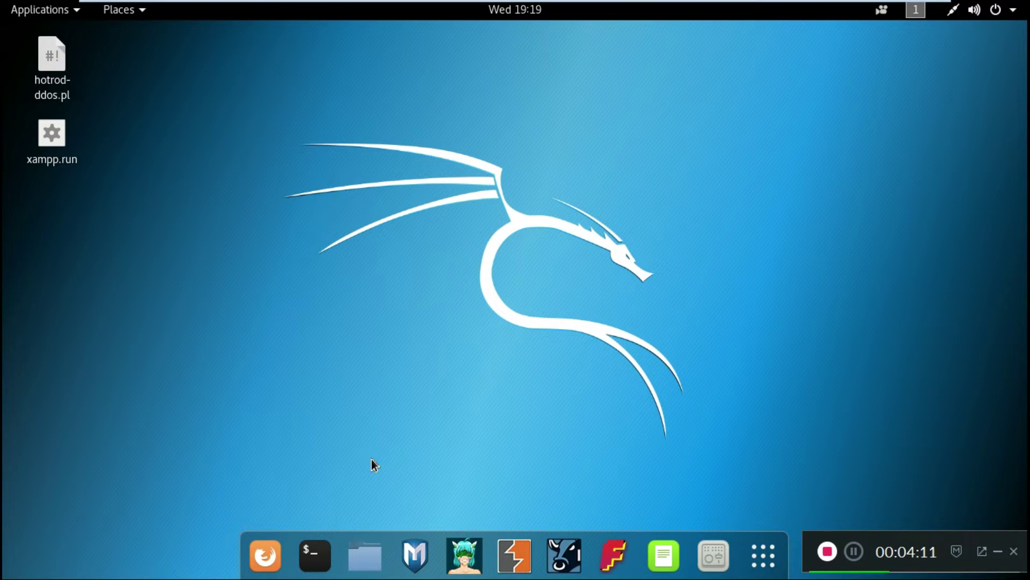
{"action": "left_click", "coordinate": [281, 542]}
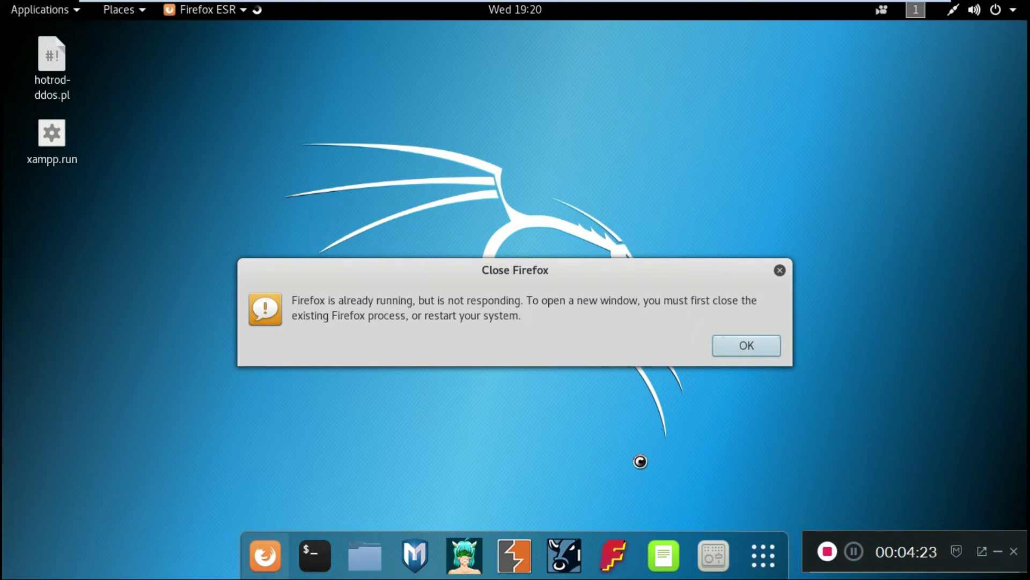
{"action": "left_click", "coordinate": [730, 344]}
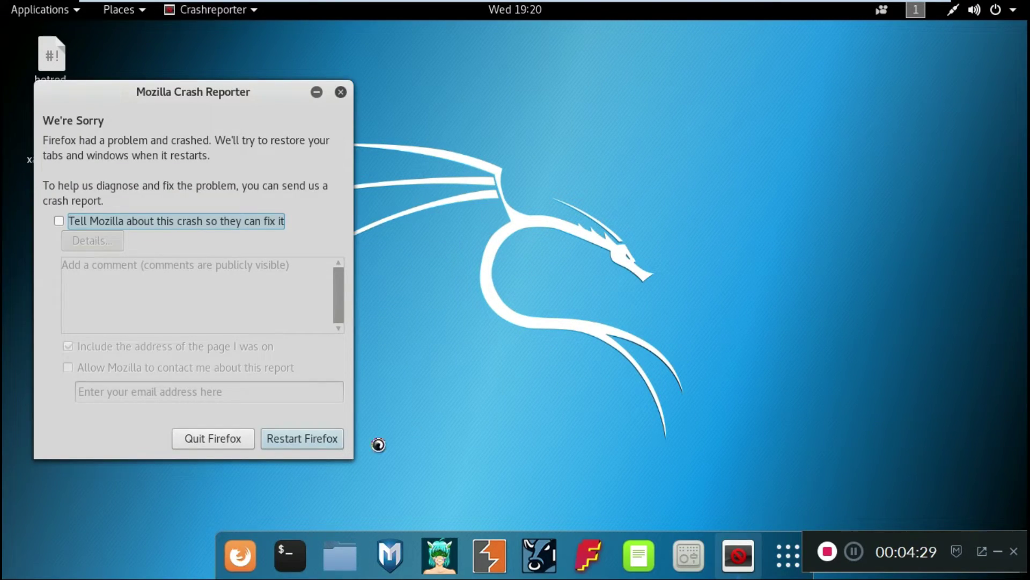
{"action": "left_click", "coordinate": [201, 434]}
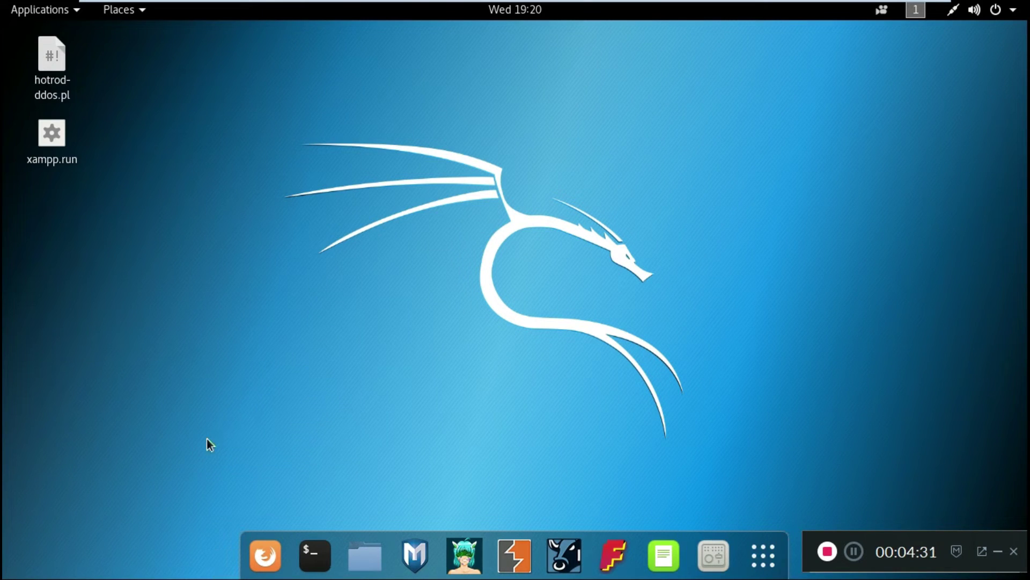
Step: Load localhost in a new Firefox tab to view the XAMPP 7.2.10 dashboard, then close Firefox
{"action": "left_click", "coordinate": [280, 564]}
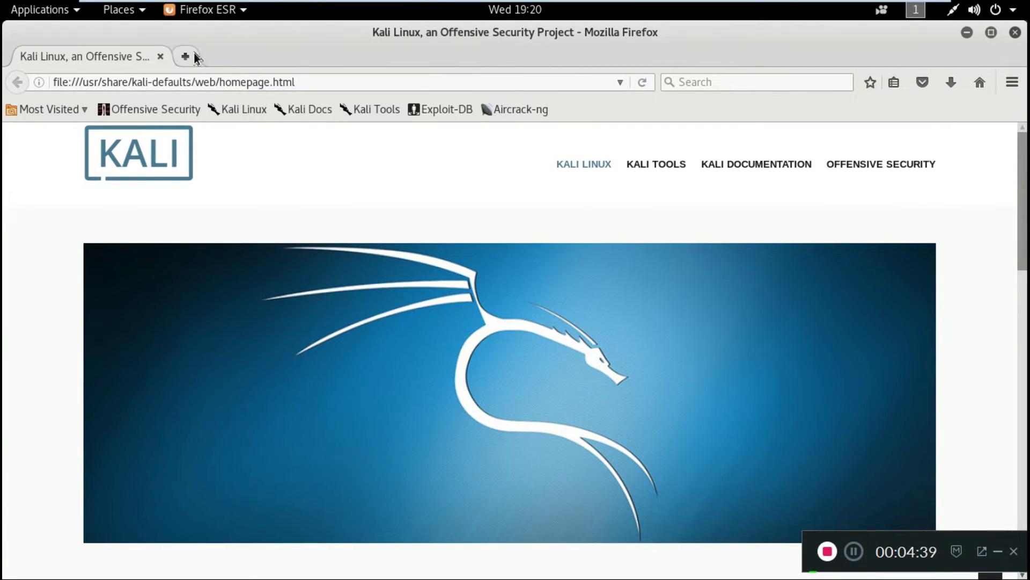
{"action": "left_click", "coordinate": [194, 53]}
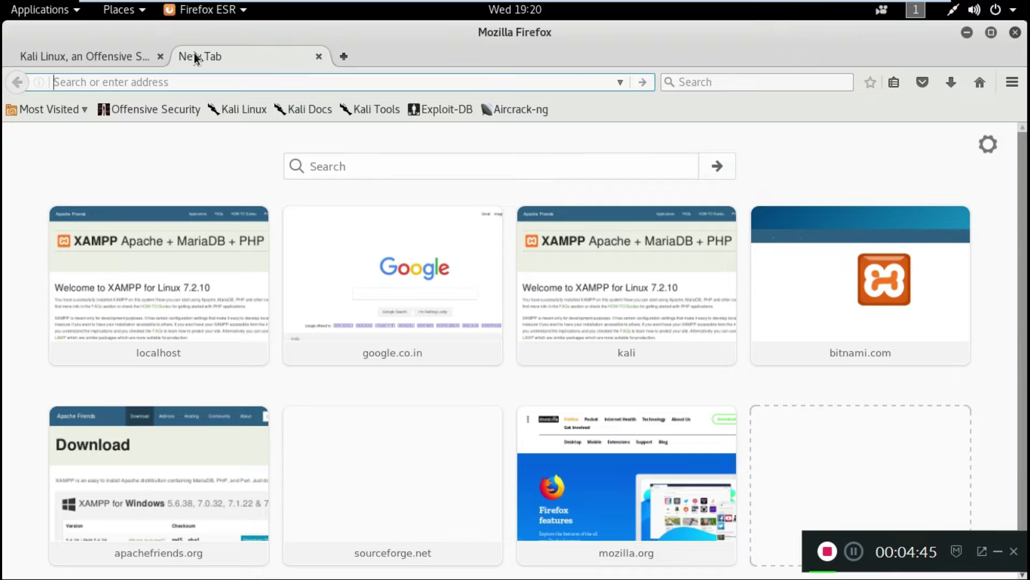
{"action": "type", "text": "lo"}
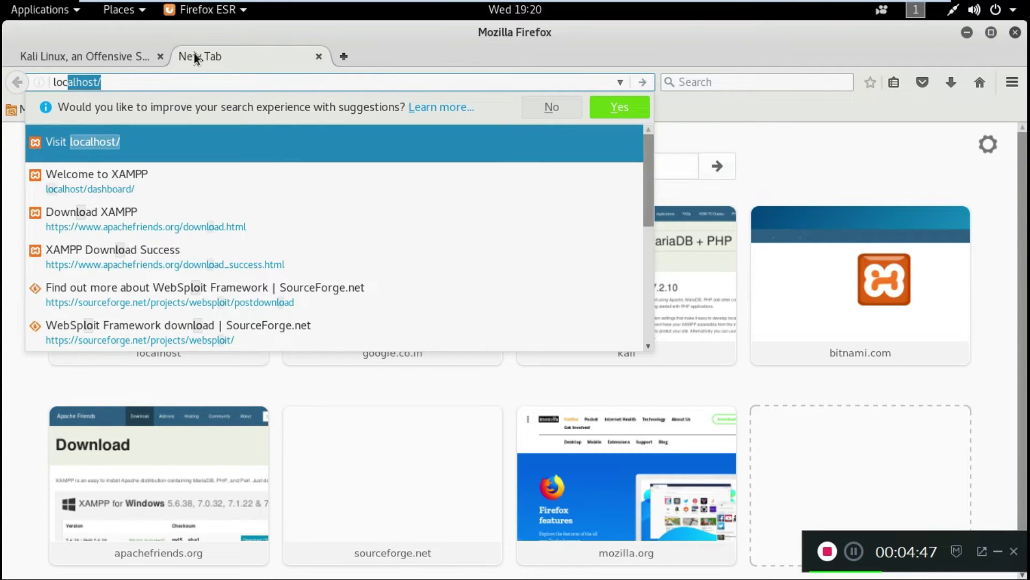
{"action": "type", "text": "calhost"}
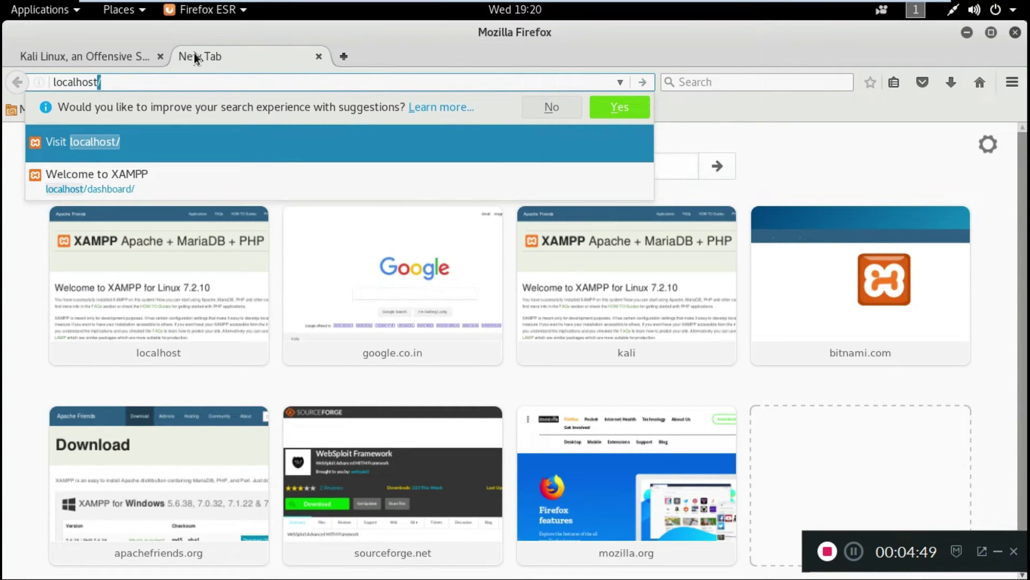
{"action": "key", "text": "Return"}
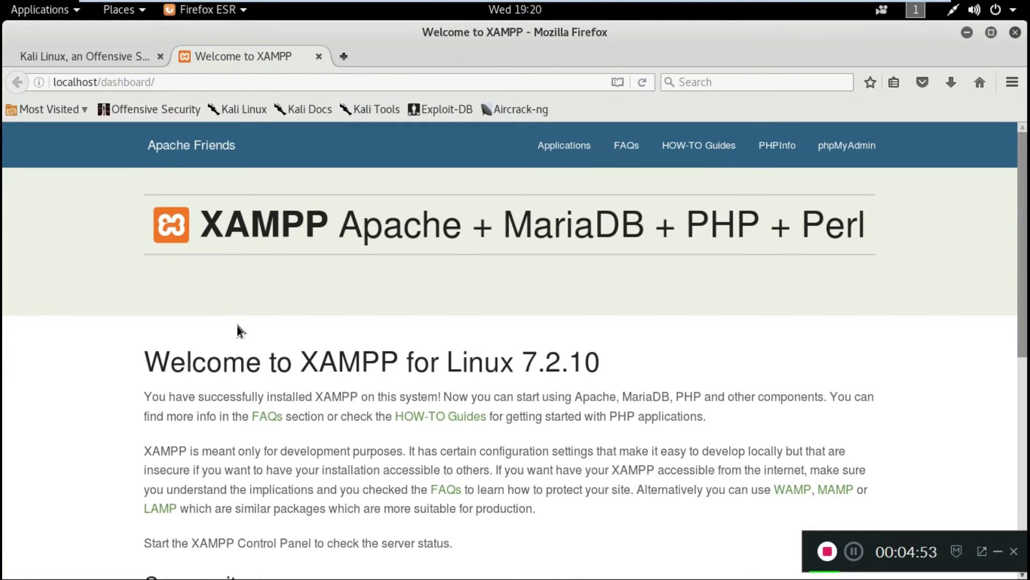
{"action": "scroll", "coordinate": [237, 326], "scroll_direction": "down", "scroll_amount": 1}
{"action": "scroll", "coordinate": [237, 325], "scroll_direction": "down", "scroll_amount": 1}
{"action": "scroll", "coordinate": [237, 326], "scroll_direction": "down", "scroll_amount": 5}
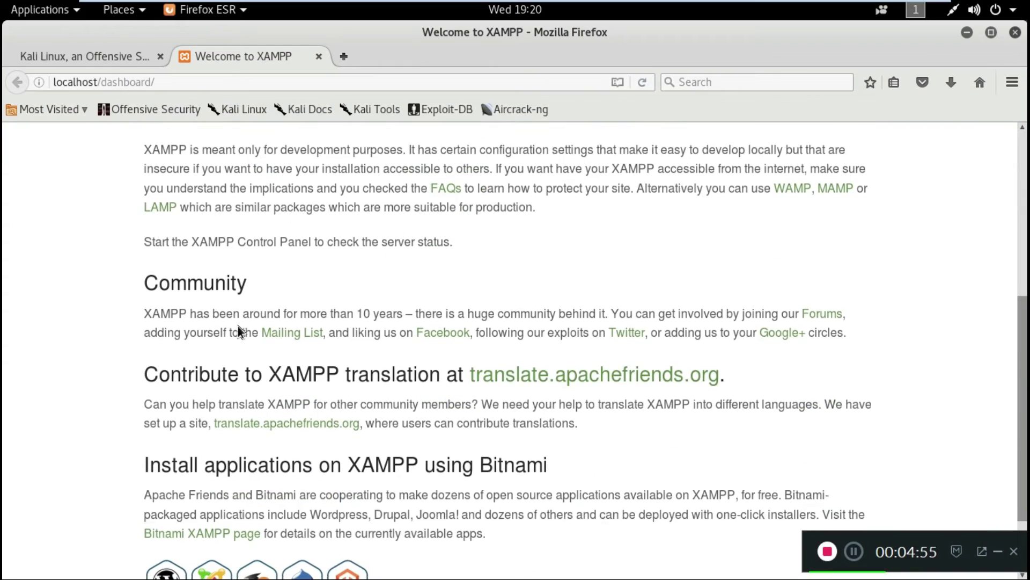
{"action": "scroll", "coordinate": [237, 326], "scroll_direction": "down", "scroll_amount": 2}
{"action": "scroll", "coordinate": [237, 326], "scroll_direction": "up", "scroll_amount": 5}
{"action": "scroll", "coordinate": [237, 326], "scroll_direction": "up", "scroll_amount": 3}
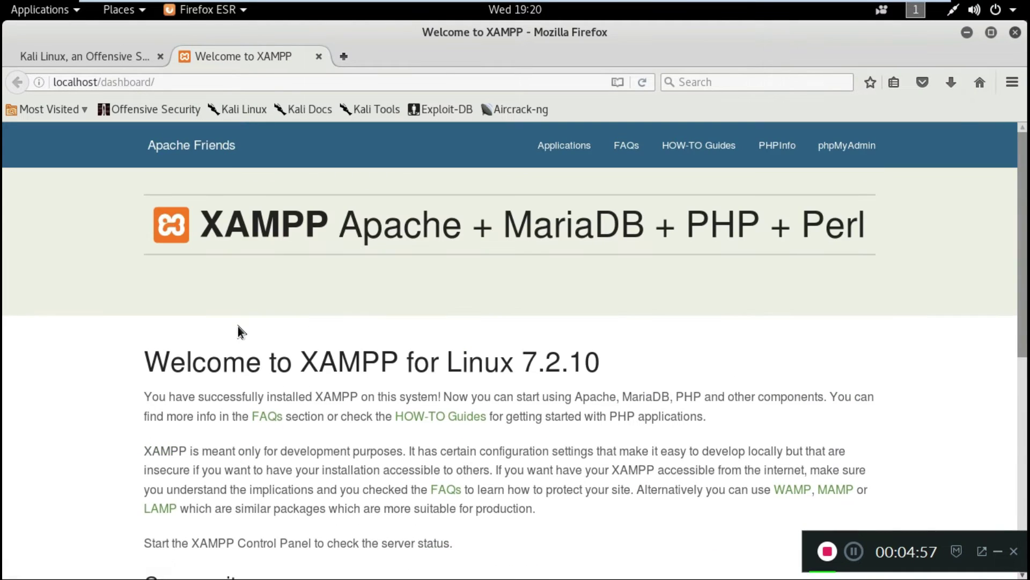
{"action": "left_click", "coordinate": [319, 57]}
{"action": "left_click", "coordinate": [161, 56]}
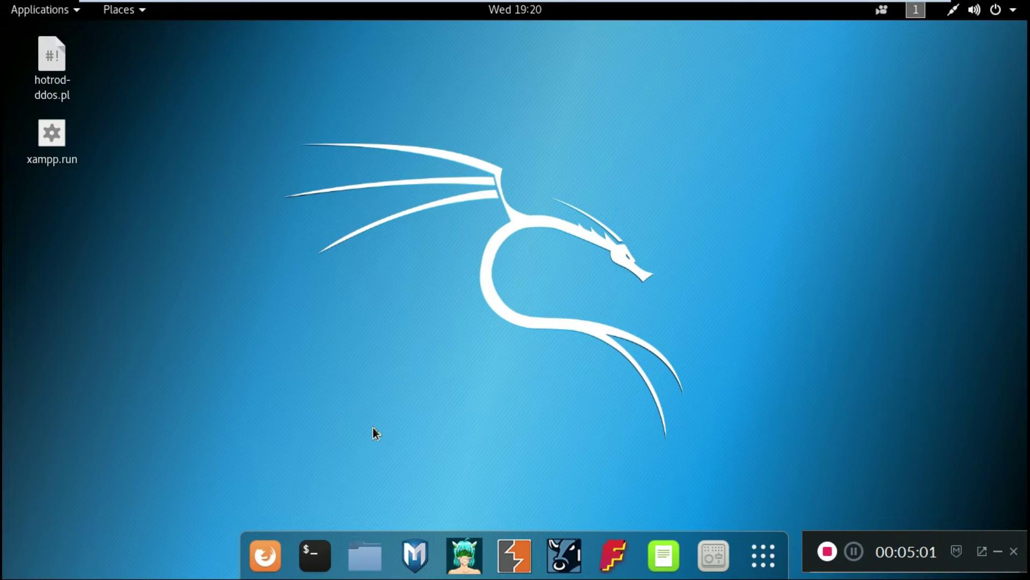
Step: In Files, browse Other Locations > Computer to /opt/lampp
{"action": "left_click", "coordinate": [353, 556]}
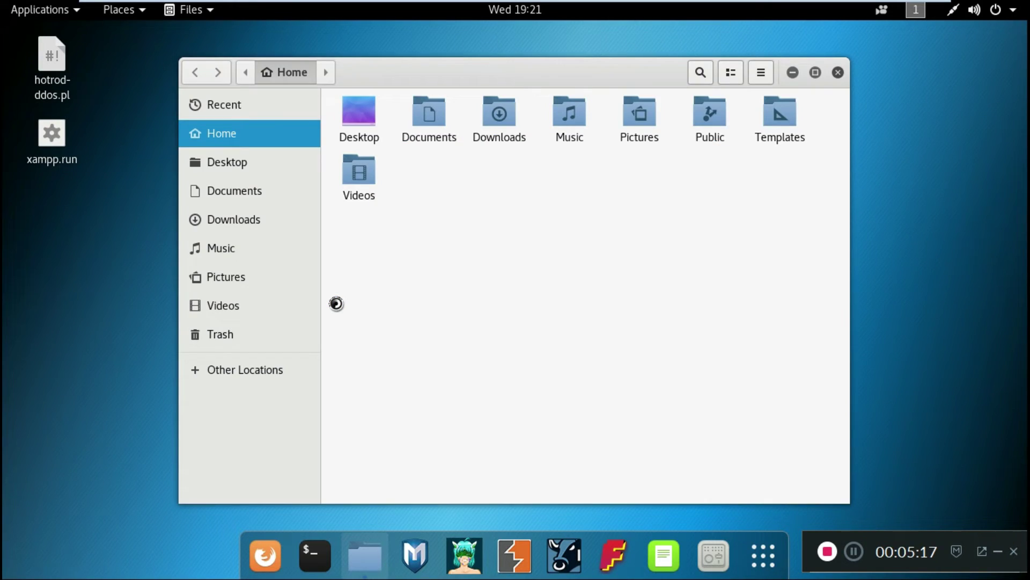
{"action": "left_click", "coordinate": [232, 366]}
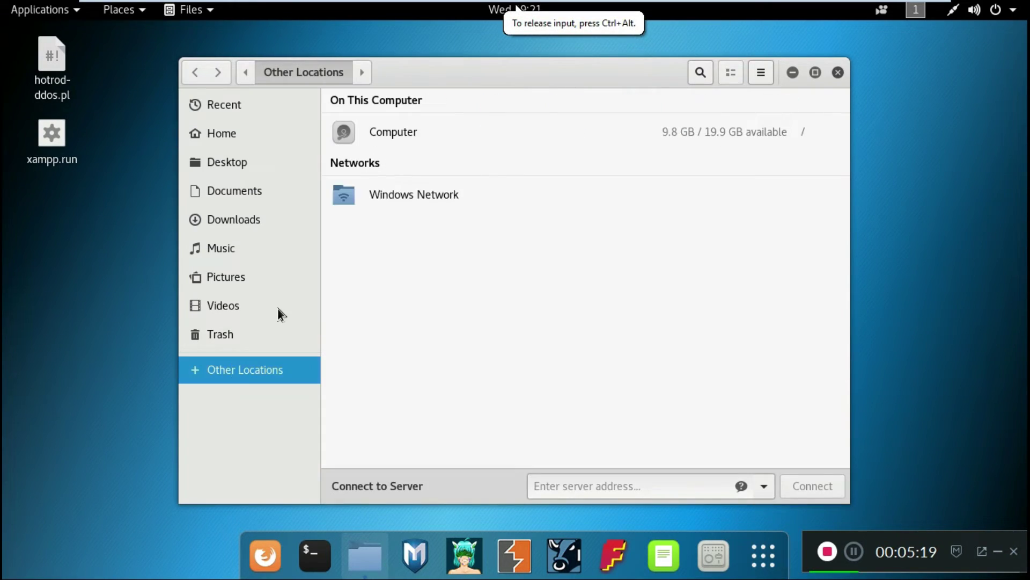
{"action": "left_click", "coordinate": [420, 125]}
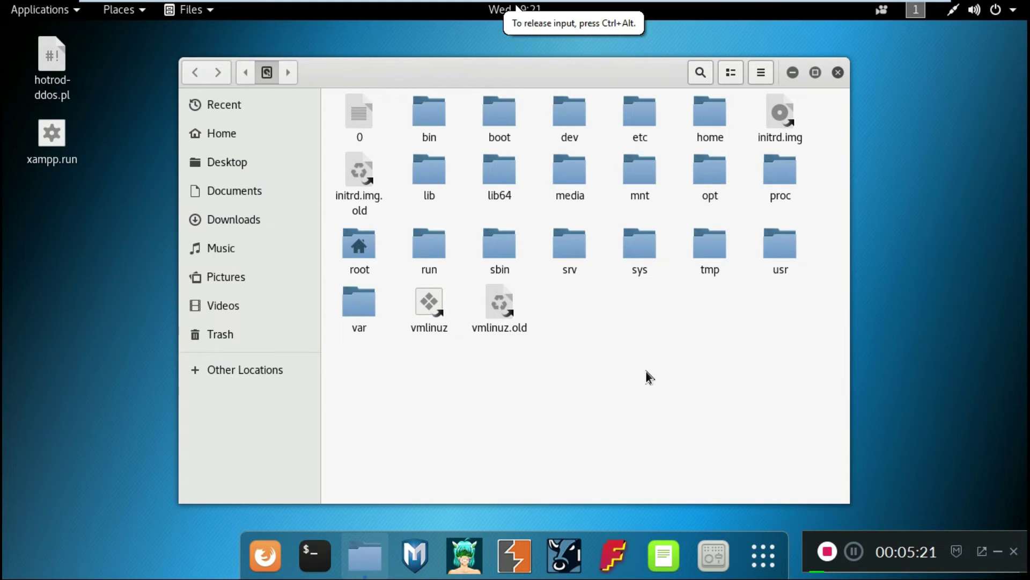
{"action": "left_click", "coordinate": [703, 181]}
{"action": "double_click", "coordinate": [703, 181]}
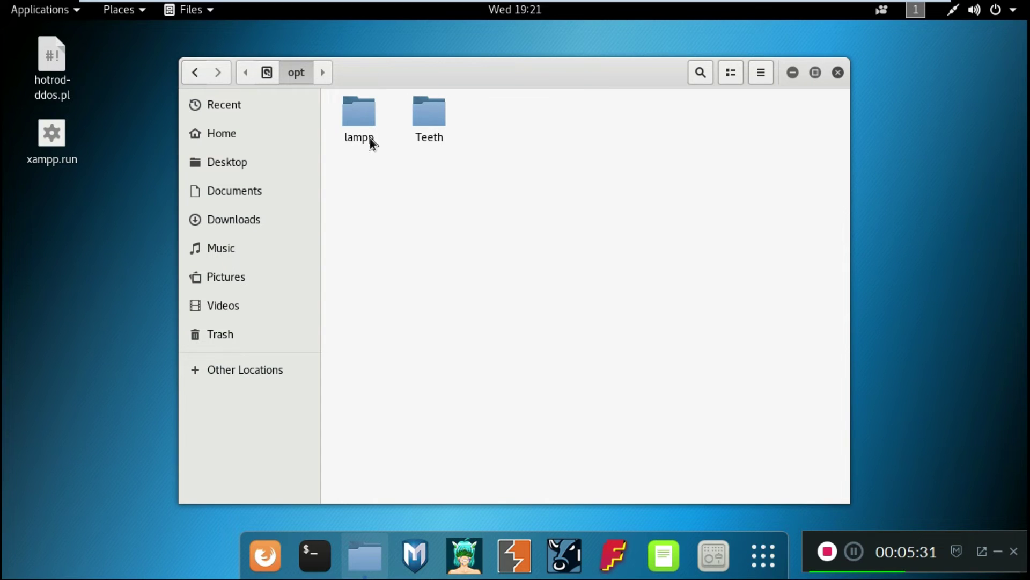
{"action": "double_click", "coordinate": [372, 105]}
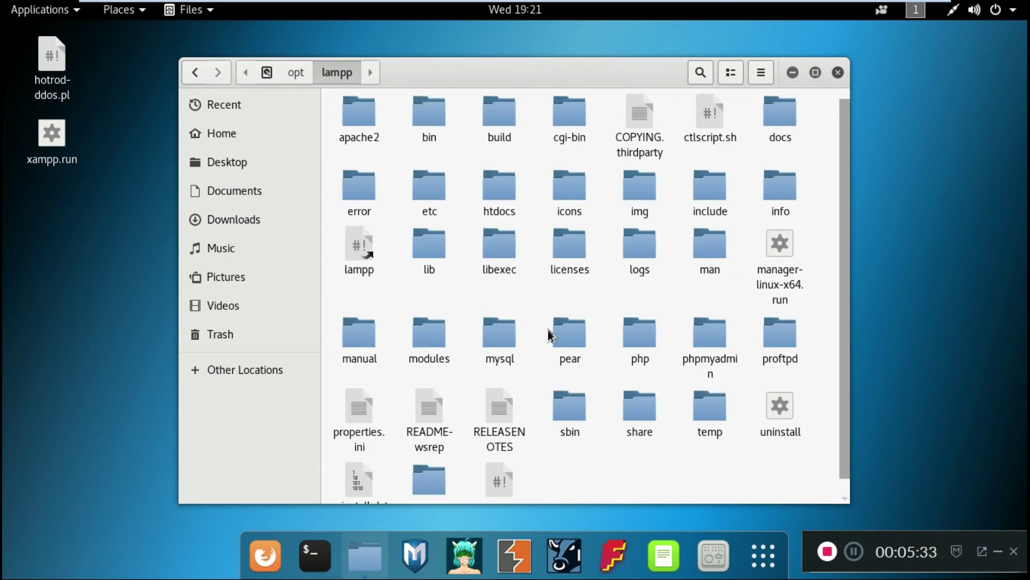
{"action": "scroll", "coordinate": [548, 331], "scroll_direction": "down", "scroll_amount": 1}
{"action": "scroll", "coordinate": [548, 330], "scroll_direction": "up", "scroll_amount": 1}
Step: Create a new folder named 'php' inside htdocs
{"action": "double_click", "coordinate": [513, 180]}
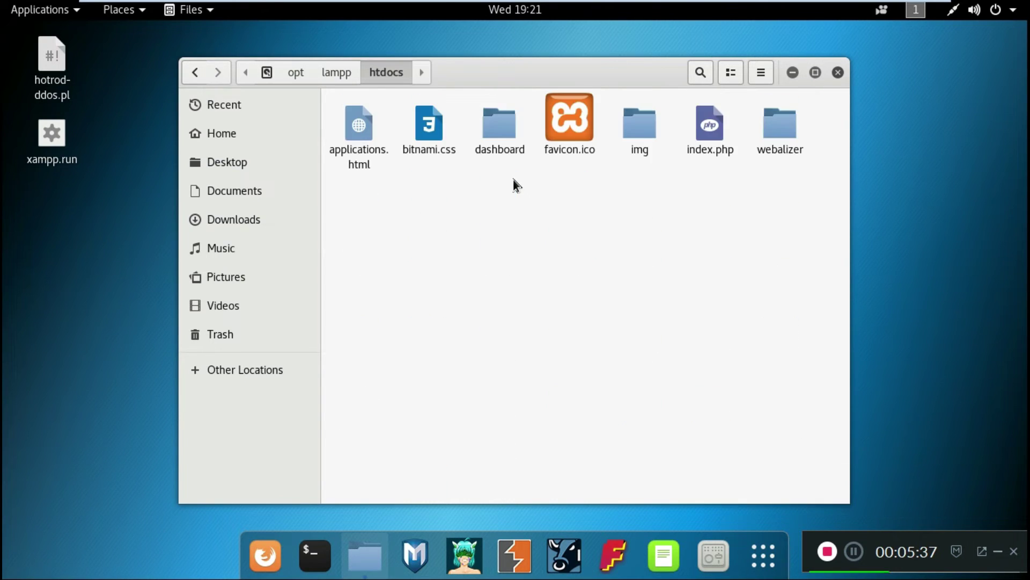
{"action": "left_click_drag", "start_coordinate": [609, 222], "coordinate": [448, 326]}
{"action": "right_click", "coordinate": [445, 327]}
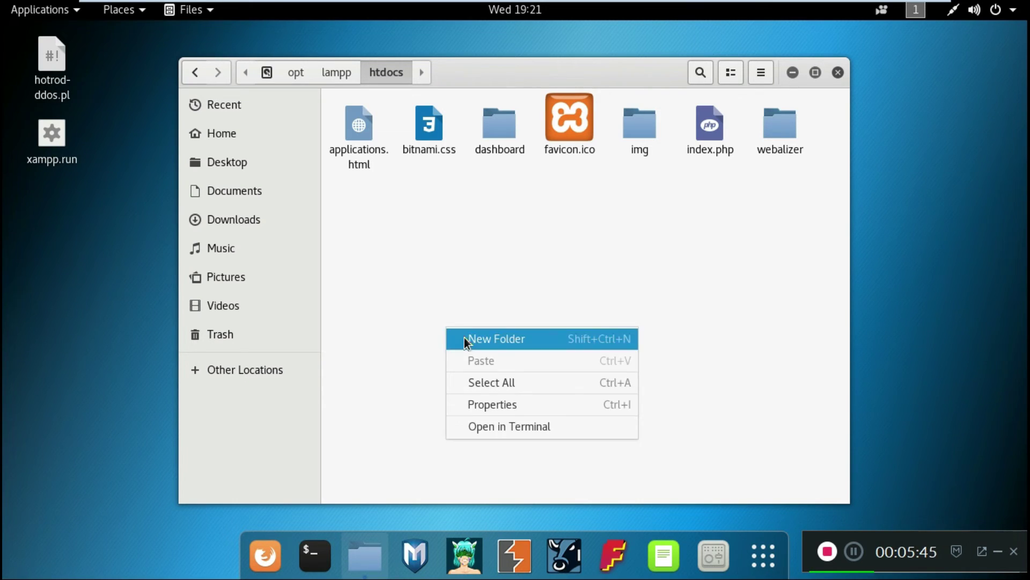
{"action": "left_click", "coordinate": [465, 337]}
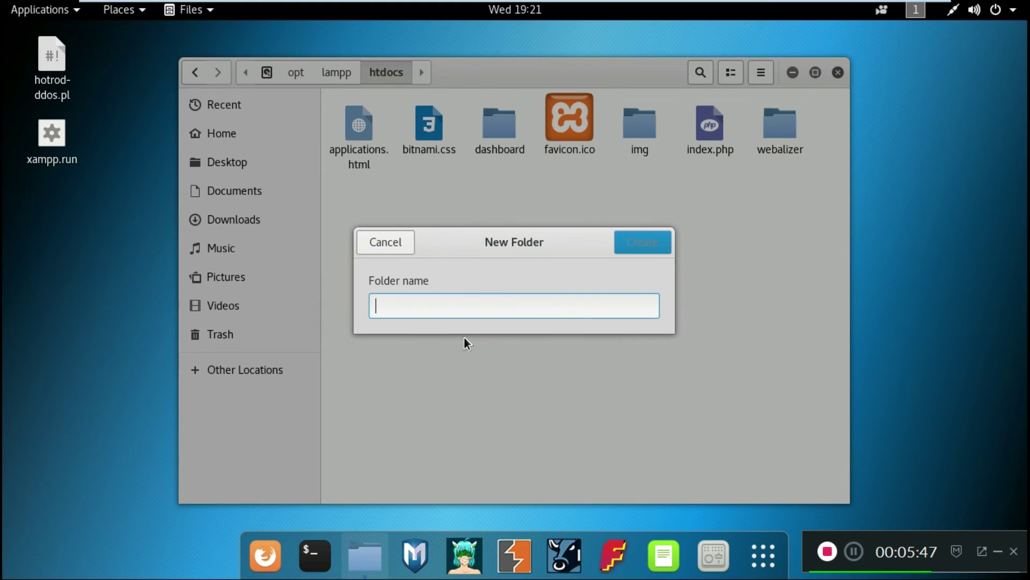
{"action": "type", "text": "php"}
{"action": "key", "text": "Return"}
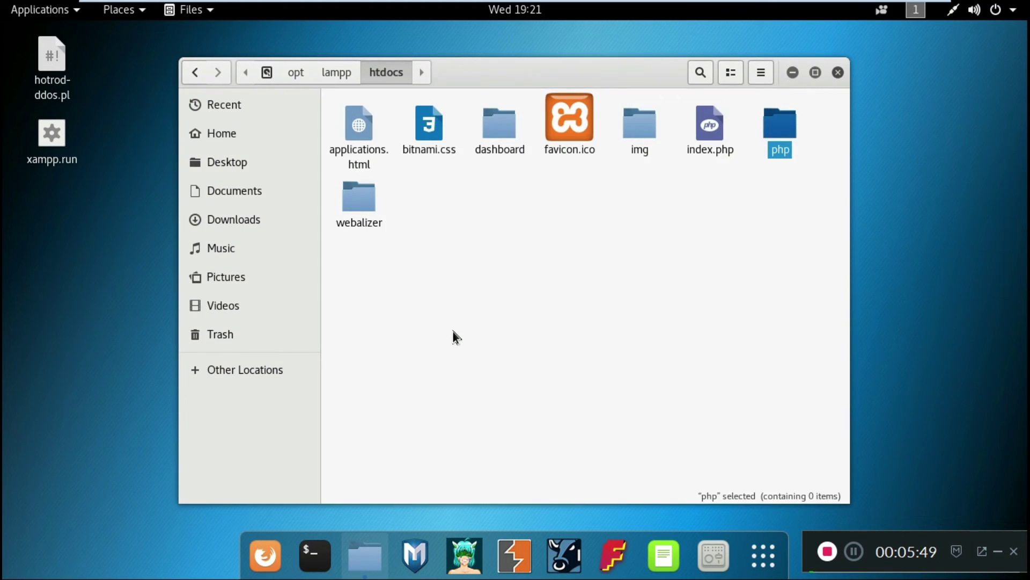
Step: Open the new php folder and confirm it is empty
{"action": "left_click", "coordinate": [453, 330]}
{"action": "double_click", "coordinate": [779, 129]}
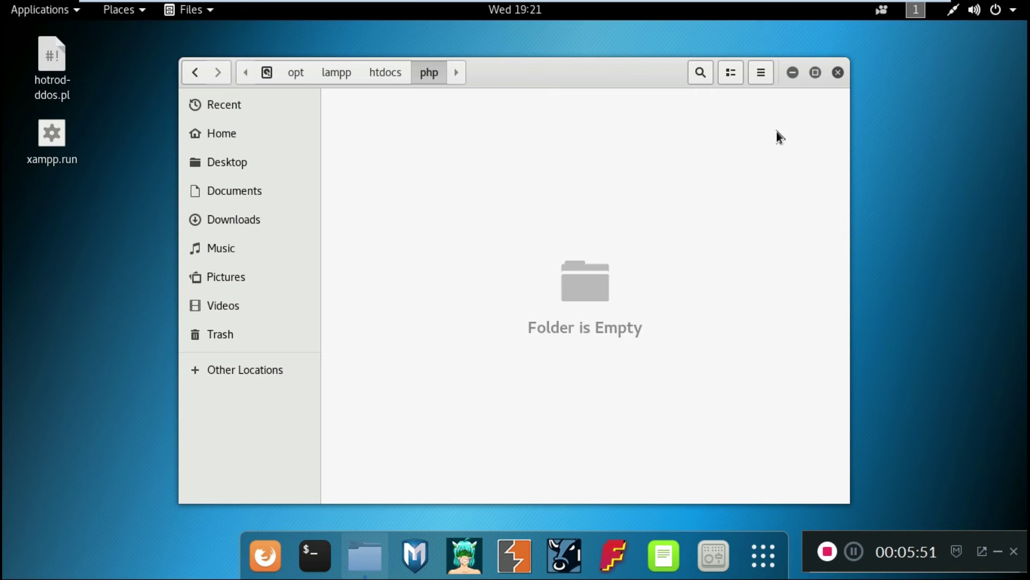
{"action": "right_click", "coordinate": [485, 163]}
{"action": "left_click", "coordinate": [400, 202]}
Step: Close Files, view the empty Index of /php at localhost/php/ in Firefox, then close Firefox
{"action": "left_click", "coordinate": [838, 73]}
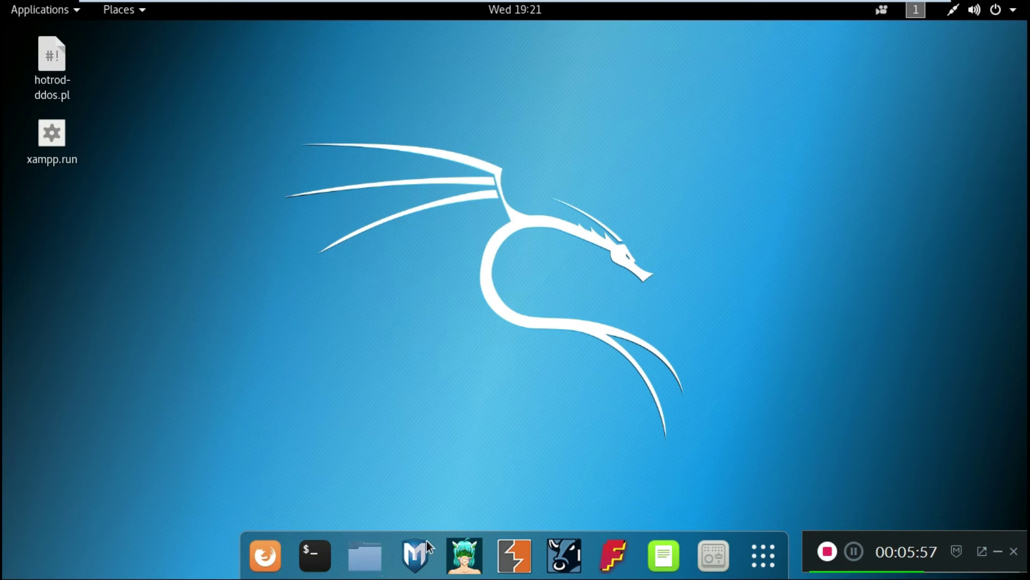
{"action": "left_click", "coordinate": [277, 554]}
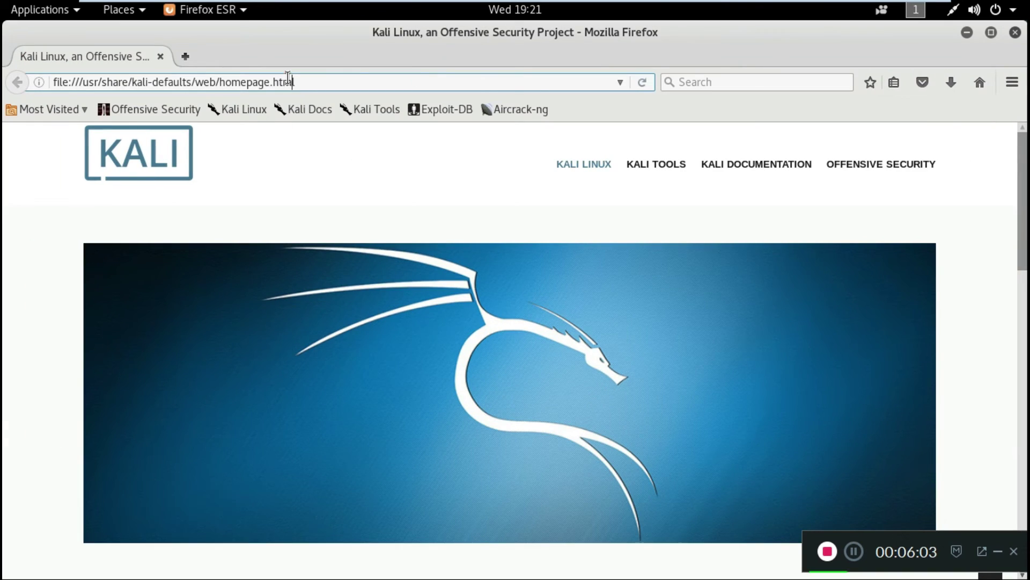
{"action": "left_click", "coordinate": [287, 81]}
{"action": "type", "text": "loca"}
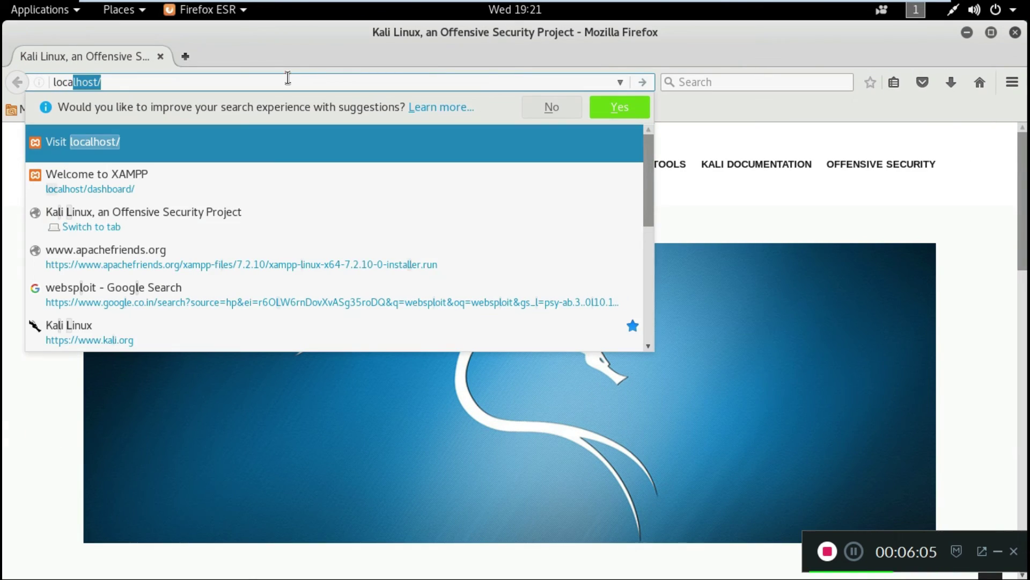
{"action": "type", "text": "lhos"}
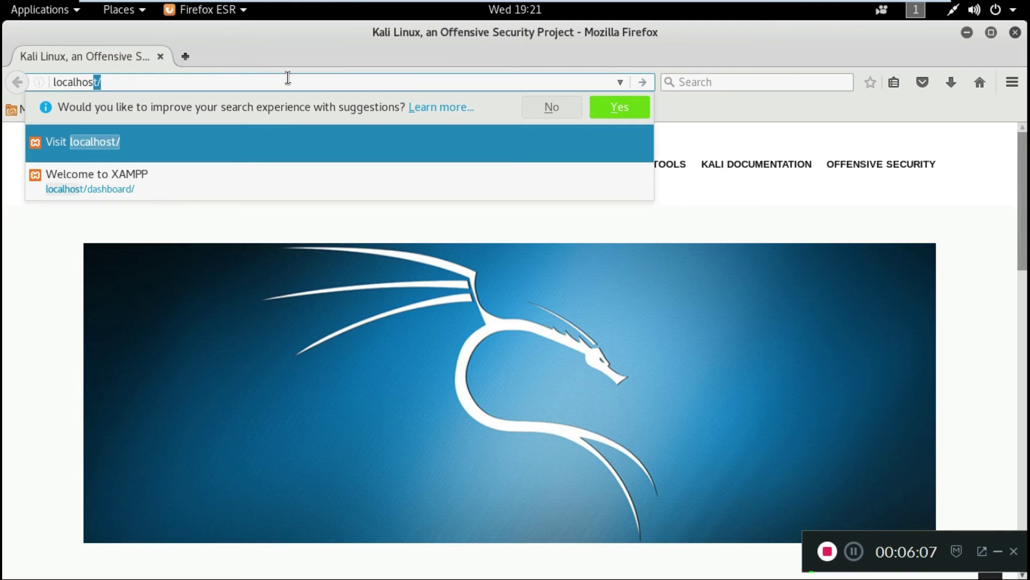
{"action": "type", "text": "t/"}
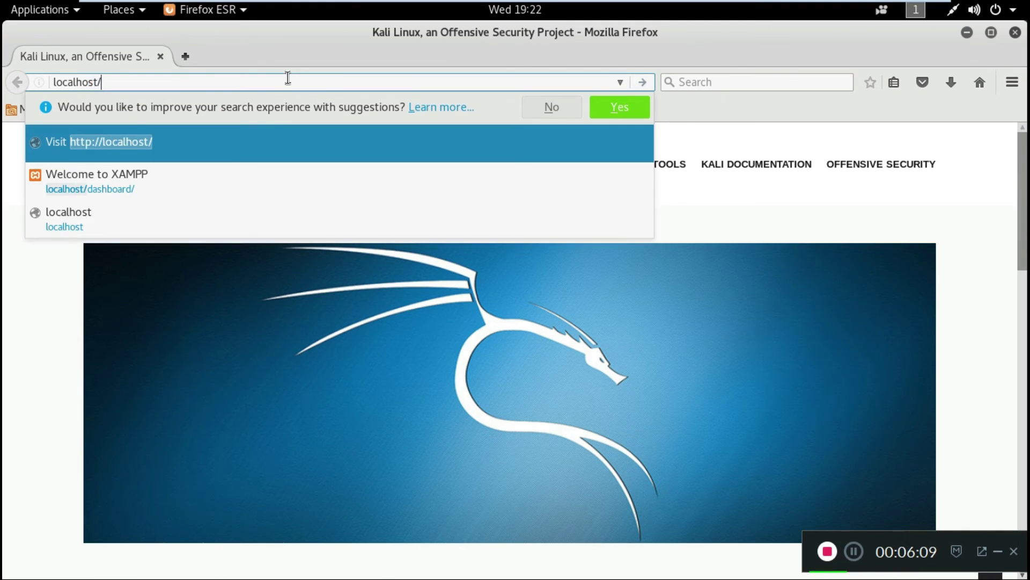
{"action": "type", "text": "php"}
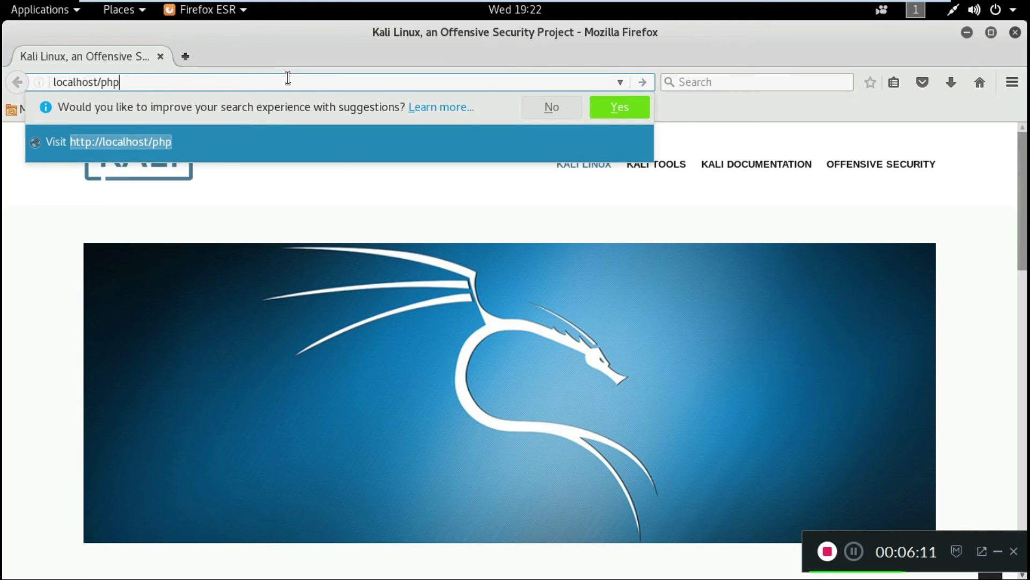
{"action": "type", "text": "/"}
{"action": "key", "text": "Return"}
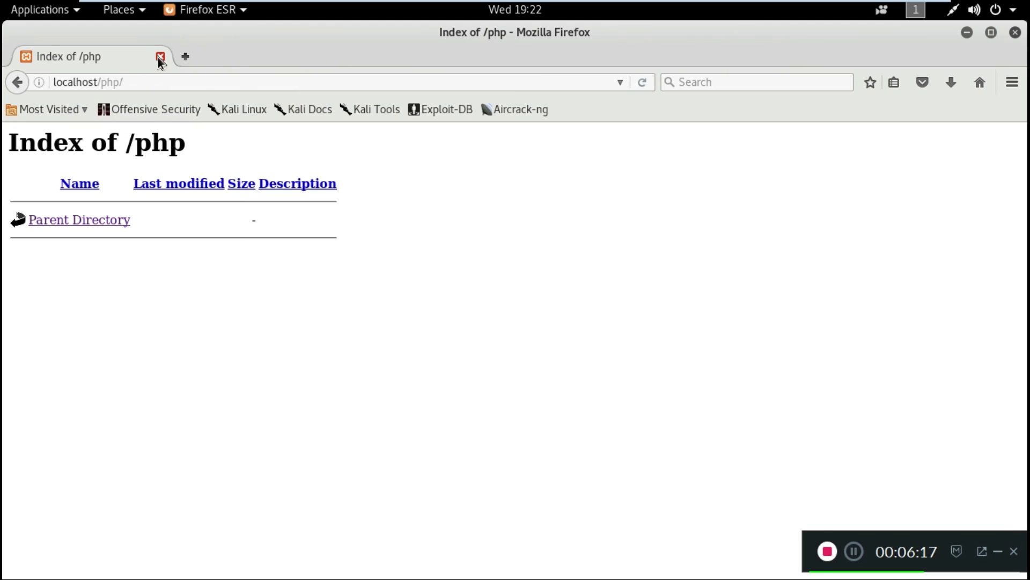
{"action": "left_click", "coordinate": [160, 57]}
Step: Reopen Files at the Home folder, showing Desktop, Documents, Downloads and other standard folders
{"action": "left_click_drag", "start_coordinate": [347, 135], "coordinate": [218, 420]}
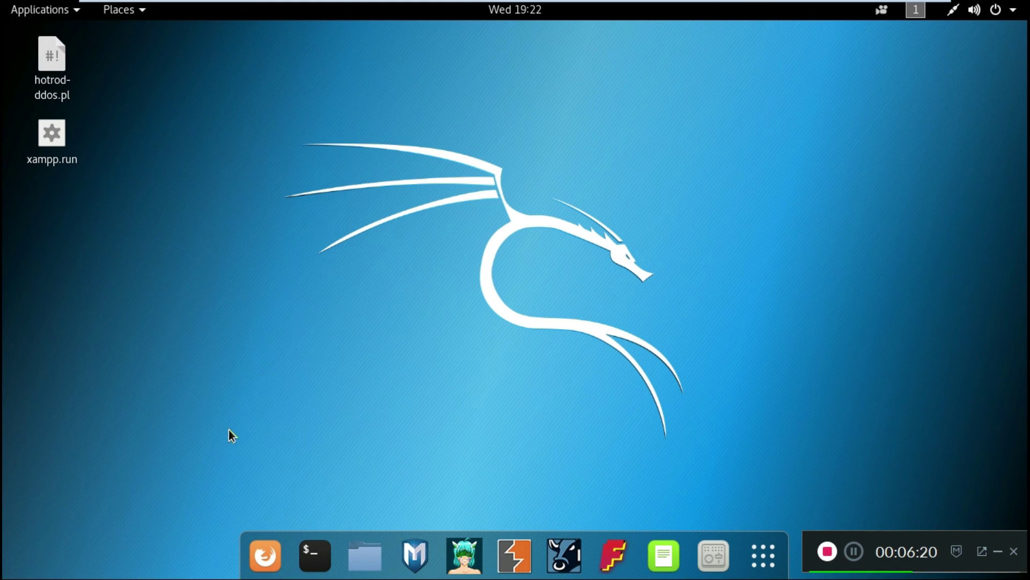
{"action": "left_click", "coordinate": [378, 561]}
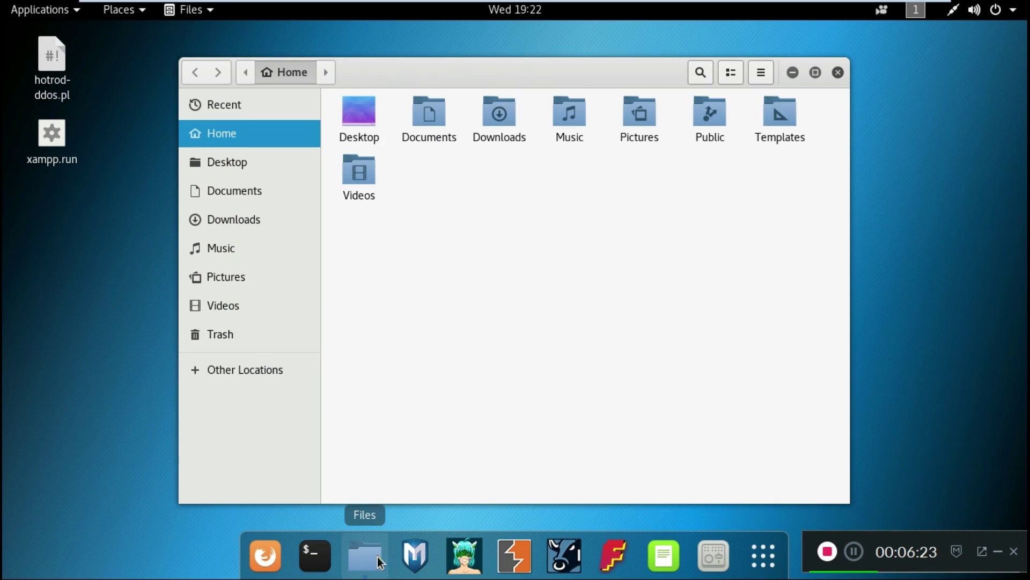